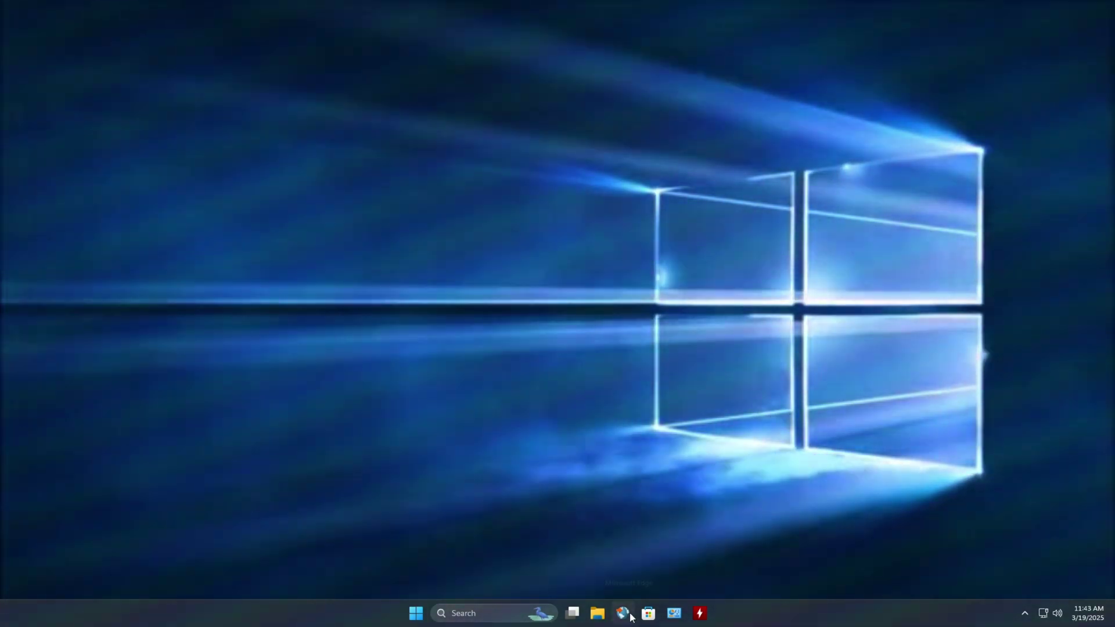
Step: On the Windows 11 download page, select and submit the multi-edition Windows 11 x64 ISO
click(622, 614)
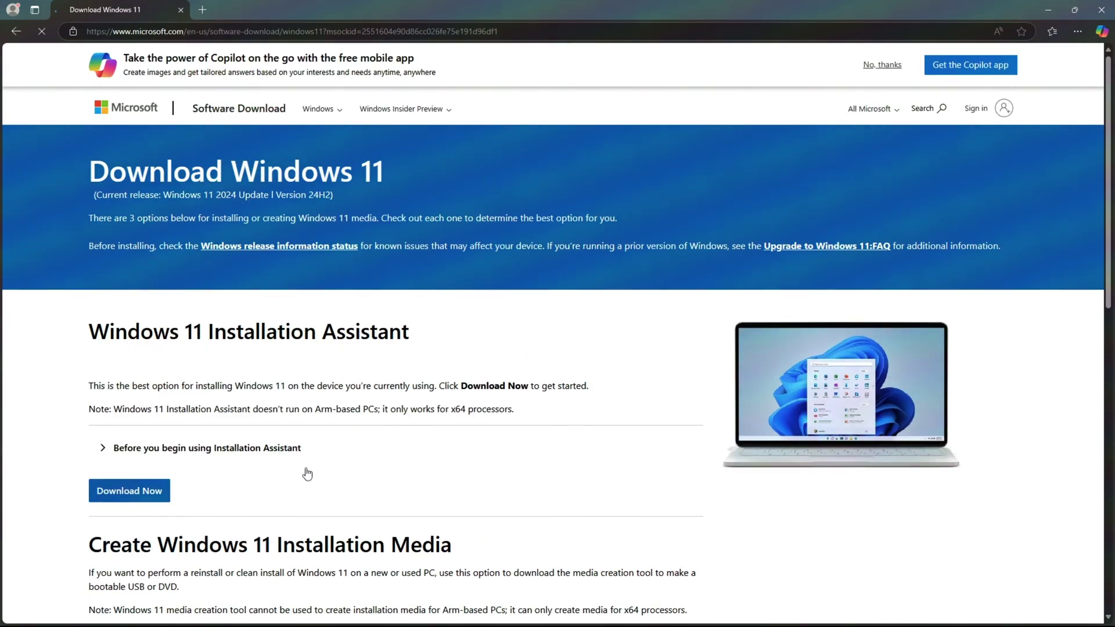
key(F11)
scroll(406, 434, down, 6)
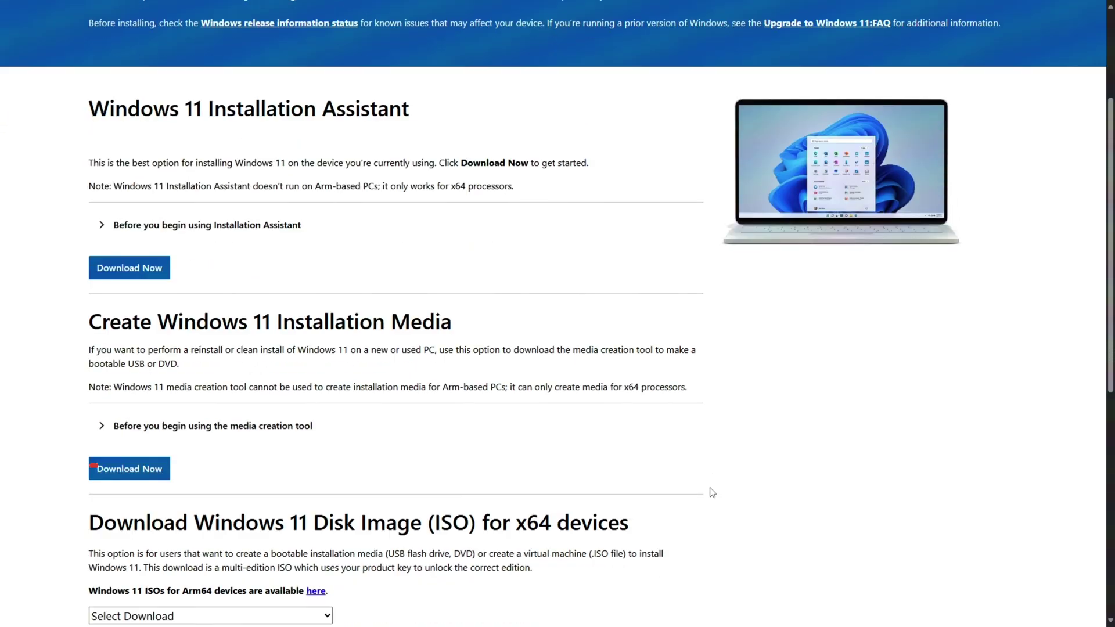
click(210, 447)
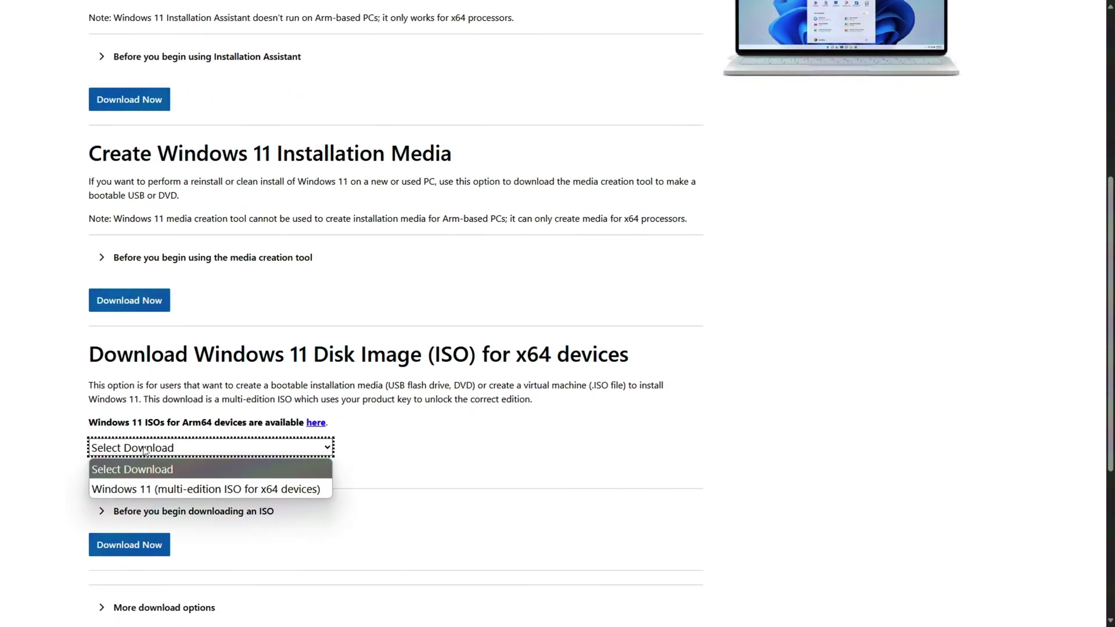
click(147, 495)
click(144, 428)
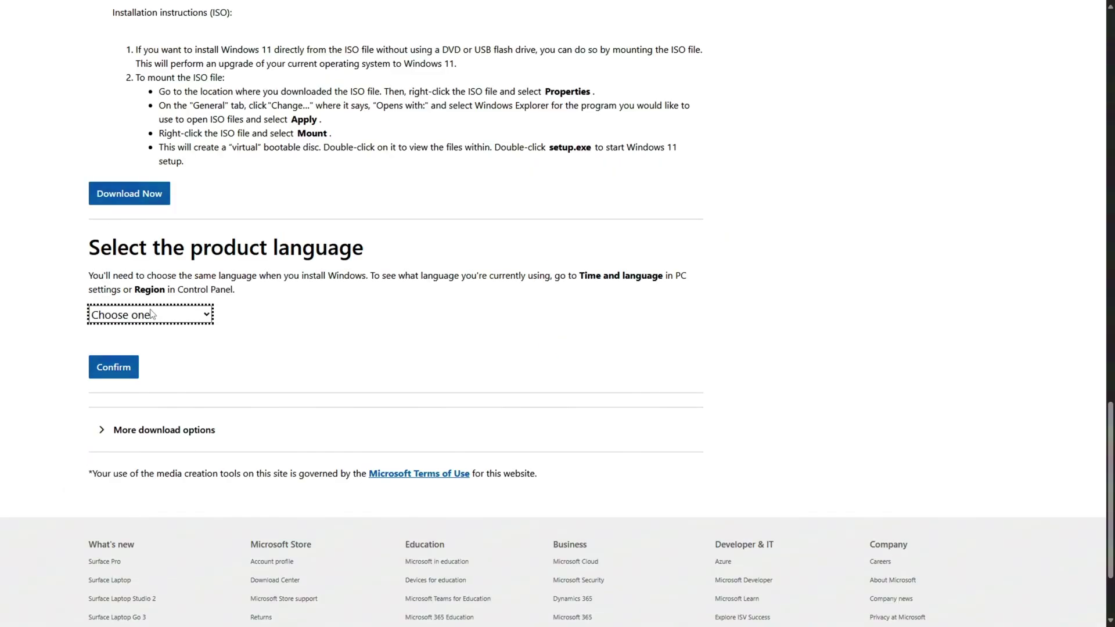
Step: Confirm English (United States) as the product language and get the 64-bit download link
click(147, 314)
click(144, 194)
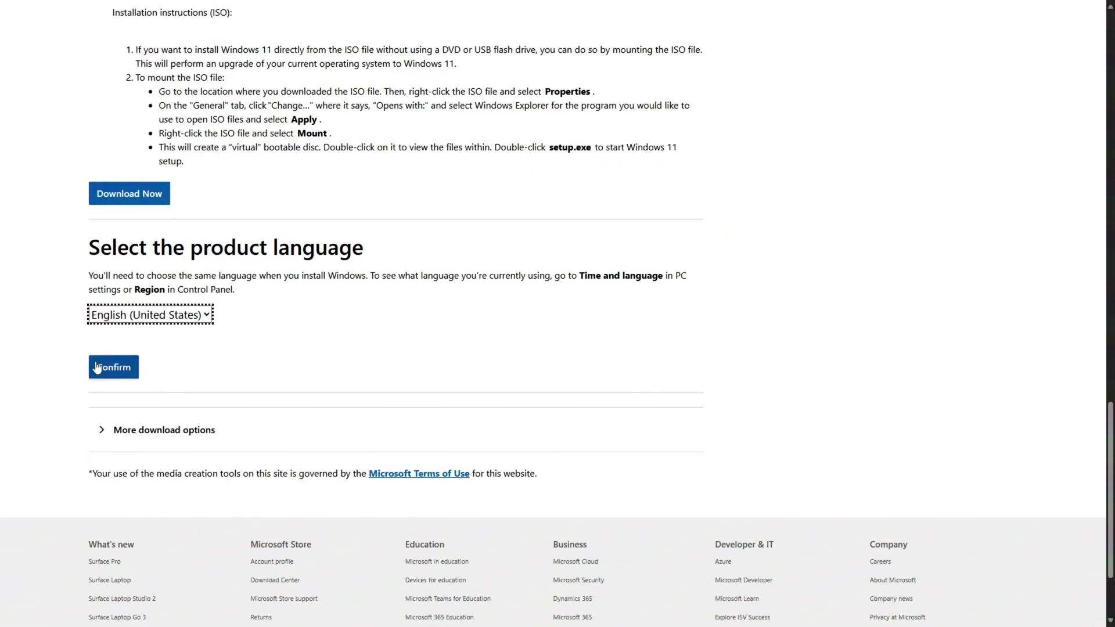
click(96, 367)
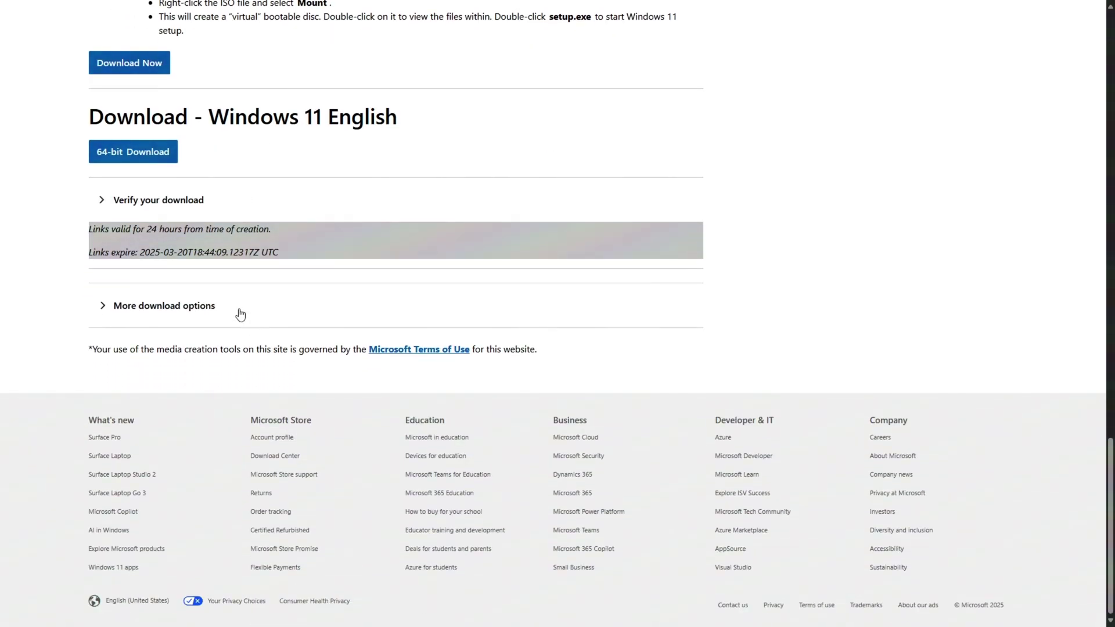
click(154, 158)
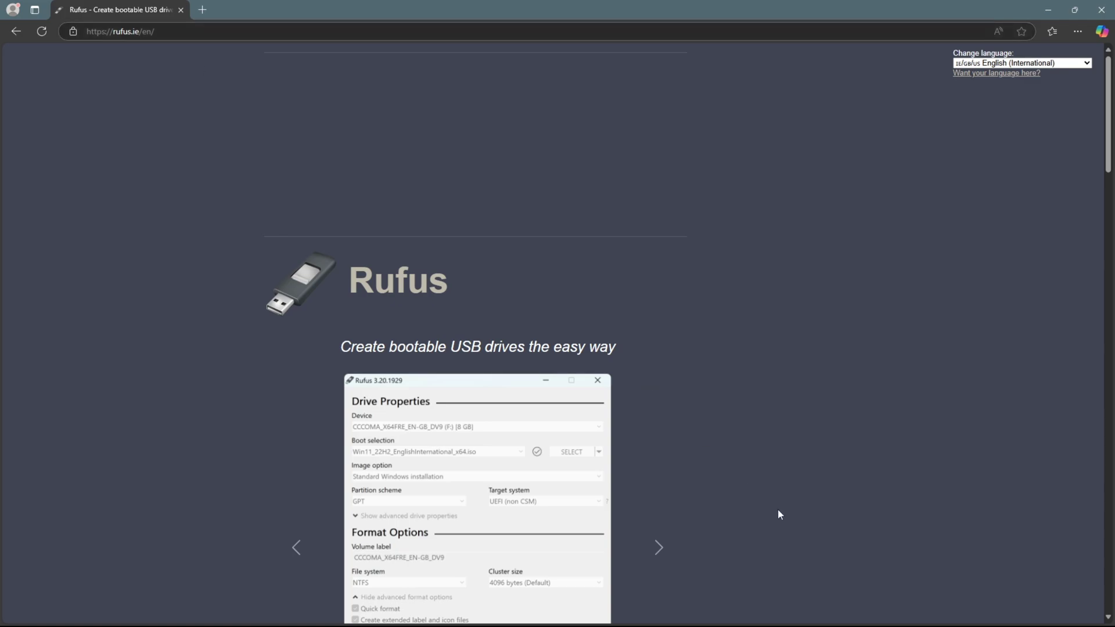
Step: Scroll the rufus.ie page down to the Download section for rufus-4.6
scroll(780, 515, down, 5)
scroll(779, 515, down, 4)
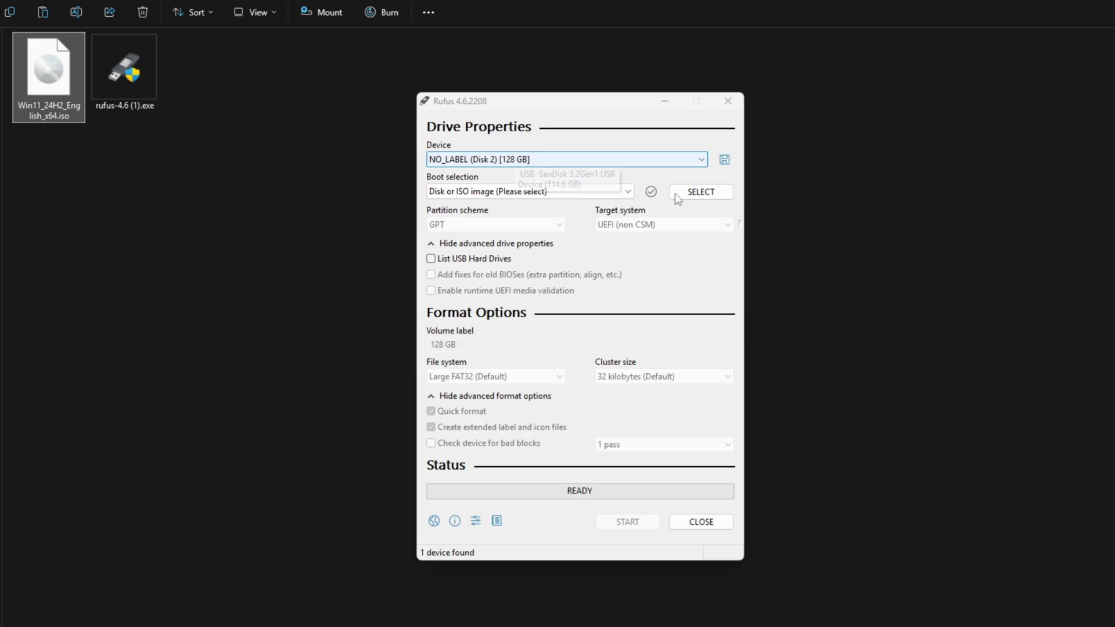
Step: Load Win11_24H2_English_x64.iso from Downloads and set the image option to Windows To Go
click(699, 195)
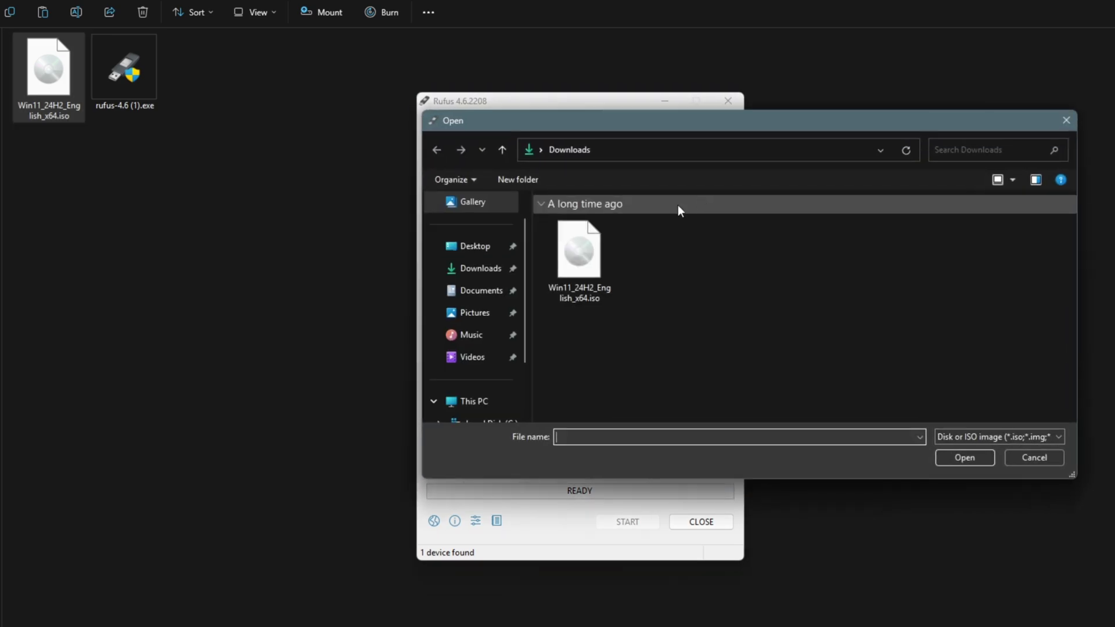
double_click(584, 261)
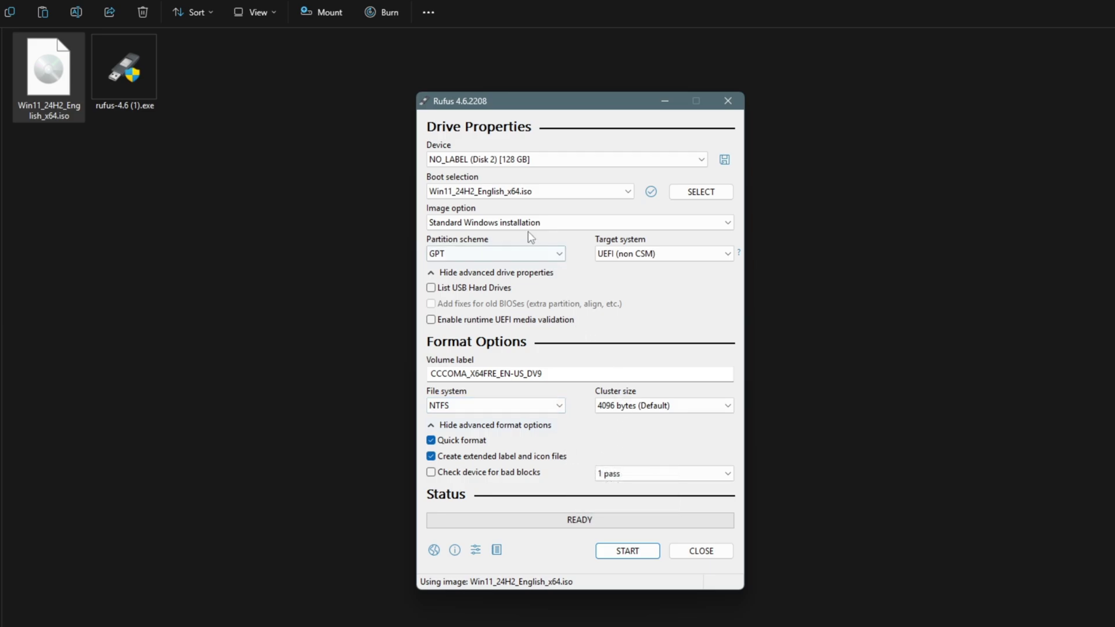
click(580, 222)
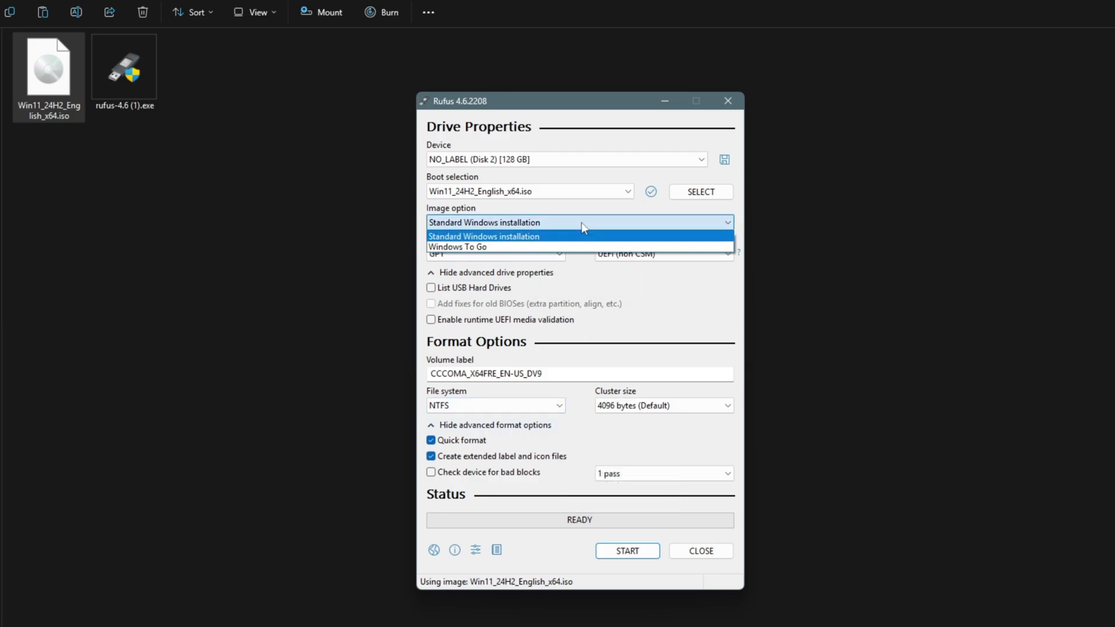
click(529, 248)
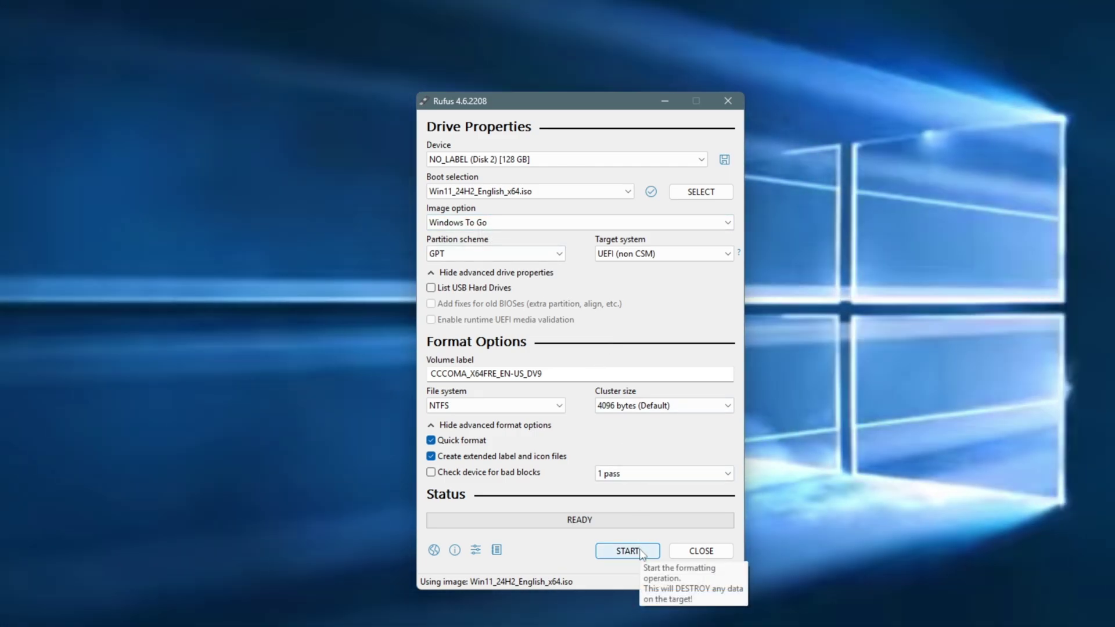
Step: Write Windows 11 Pro to the 128 GB drive without the online Microsoft account requirement, accepting data erasure
click(644, 554)
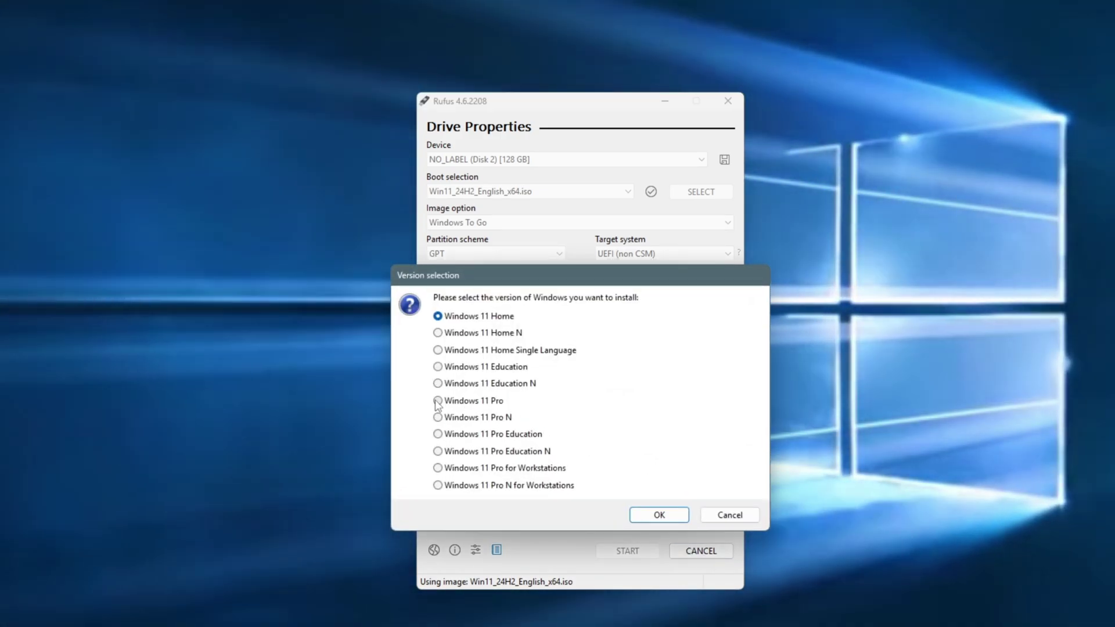
click(437, 402)
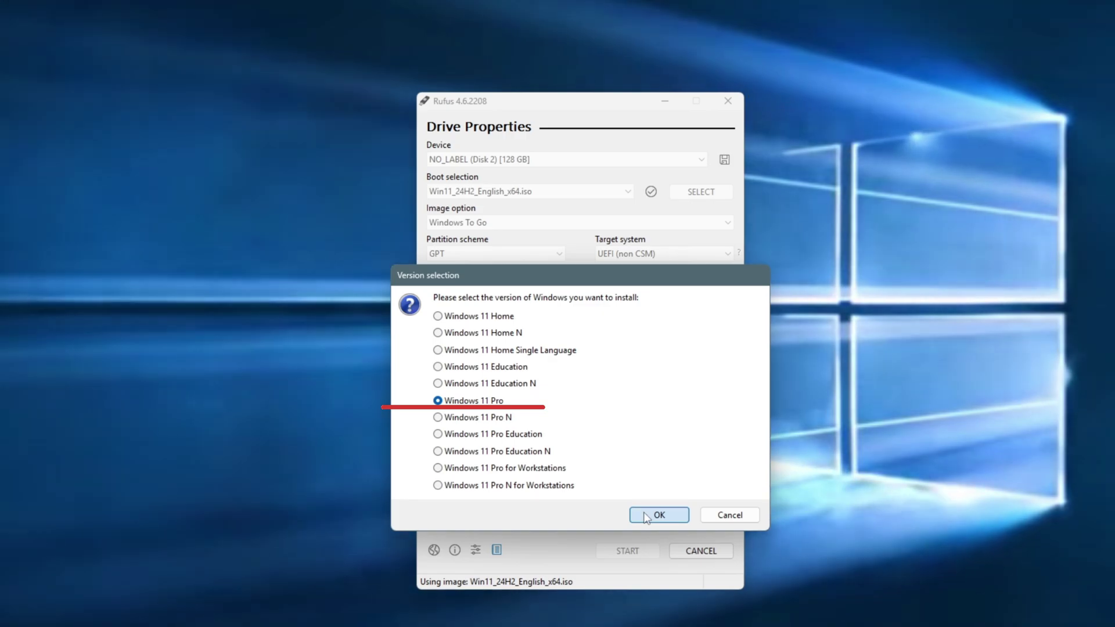
click(658, 515)
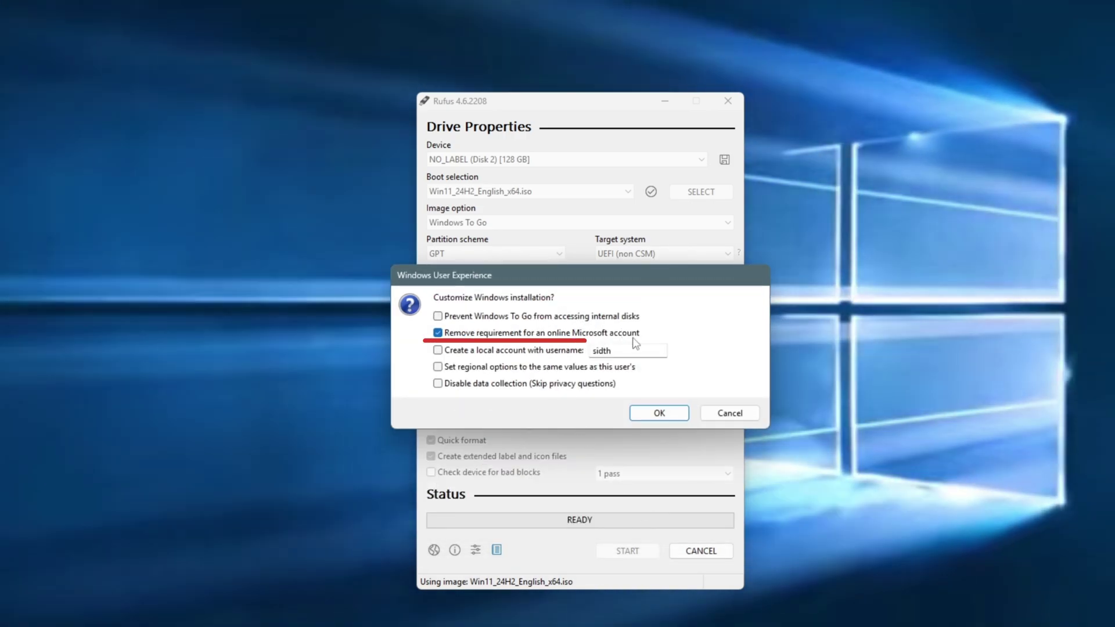
double_click(639, 350)
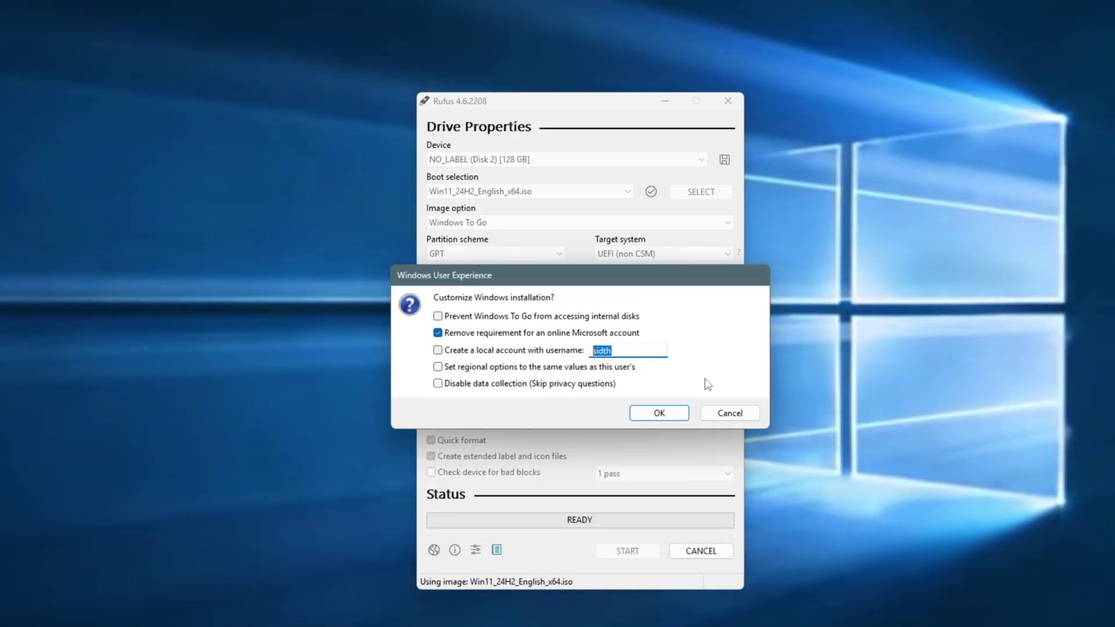
click(659, 413)
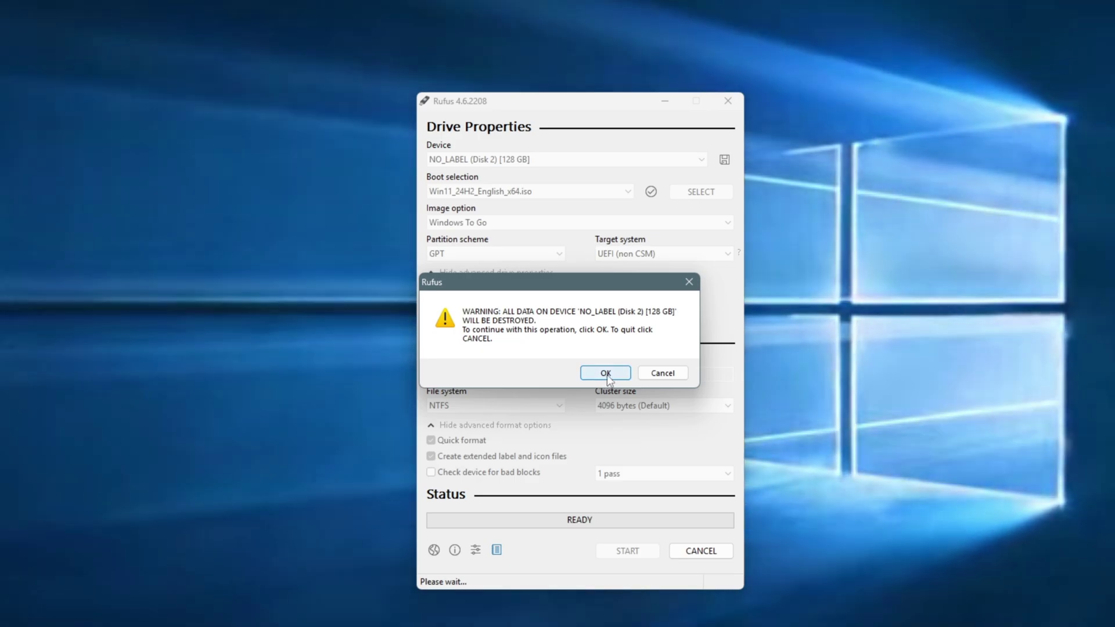
click(606, 374)
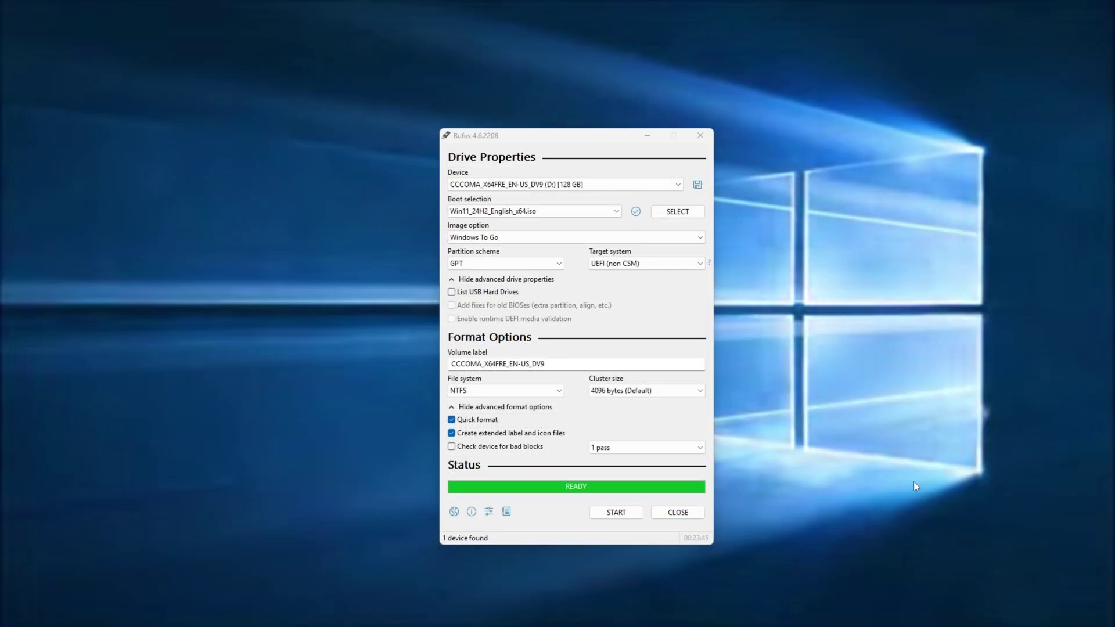
Step: Close Rufus, restart the PC, and boot from UEFI USB SanDisk Partition 1
click(677, 512)
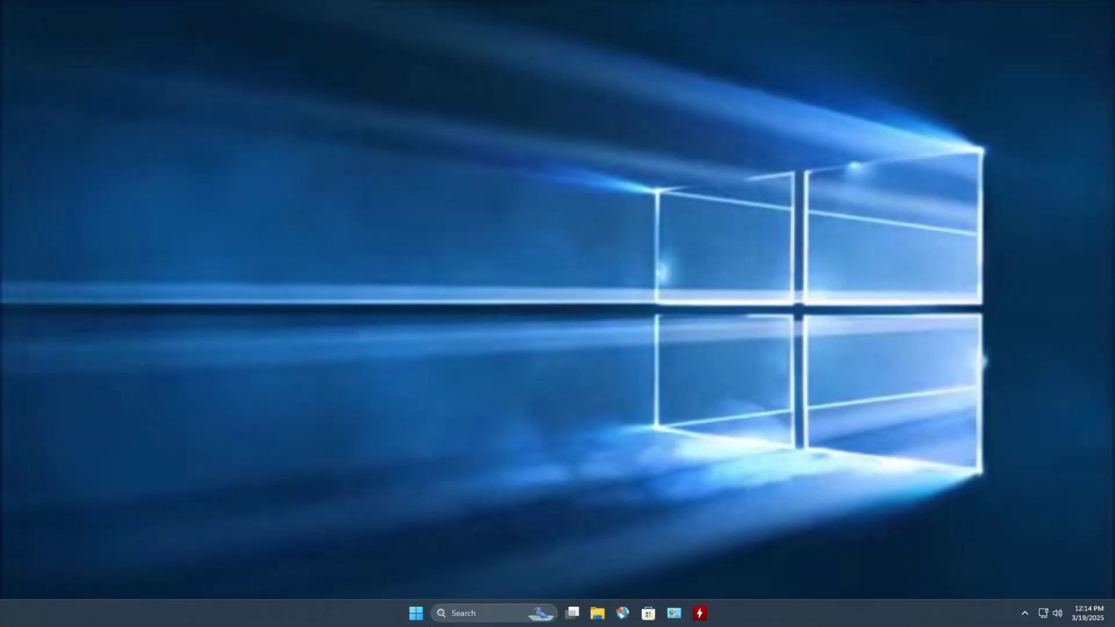
key(super+x)
mouse_move(436, 563)
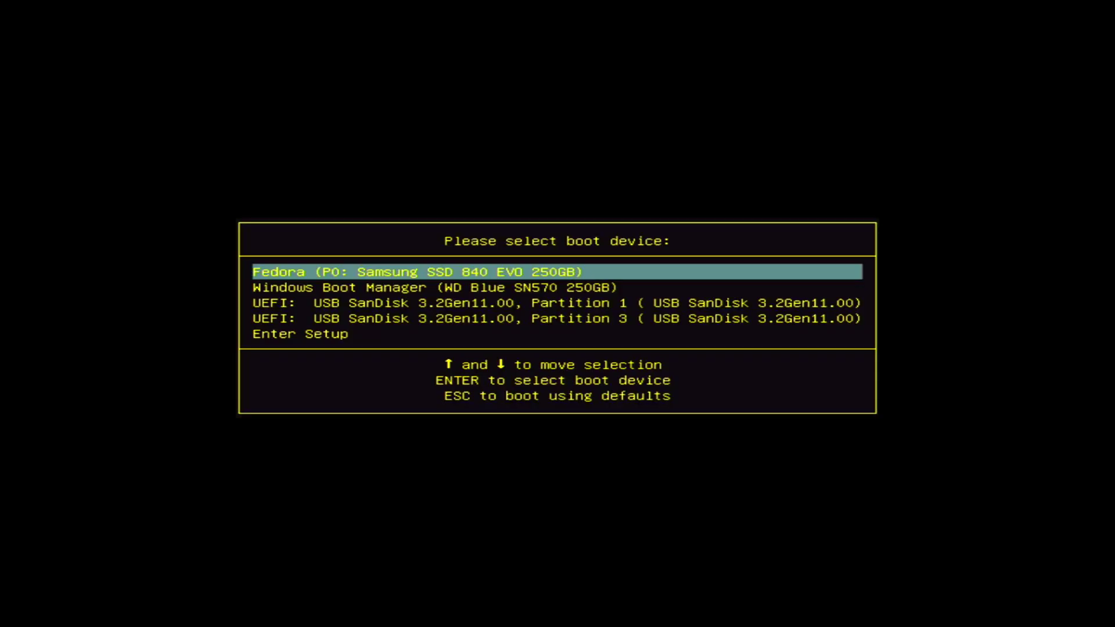
key(Down)
key(Down)
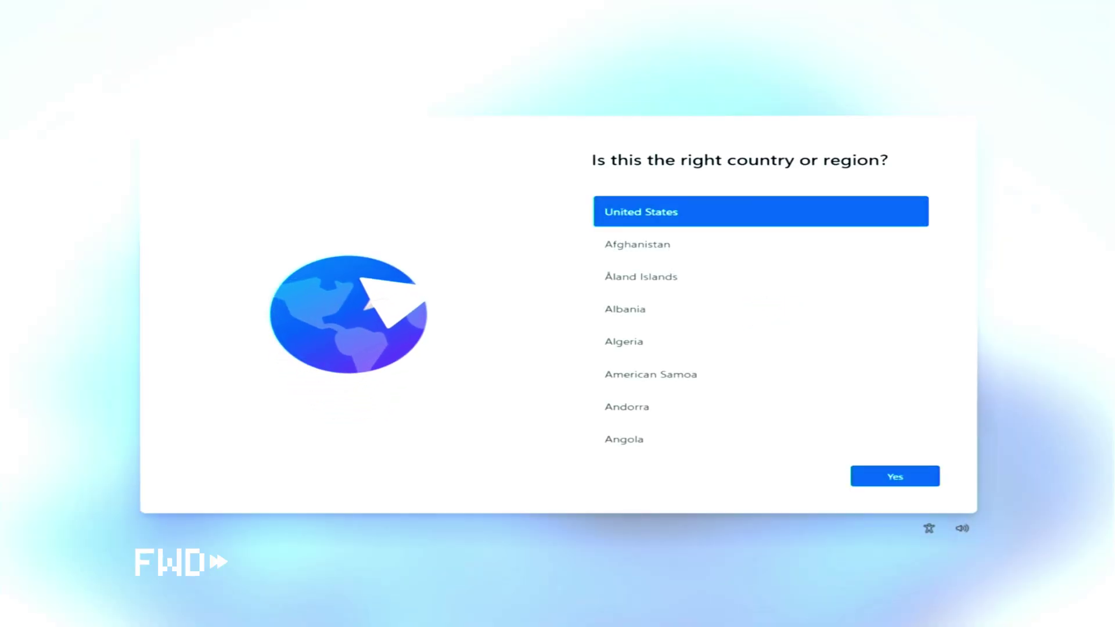
Step: Confirm United States and the US keyboard, skip the second layout, and accept the license agreement
key(Return)
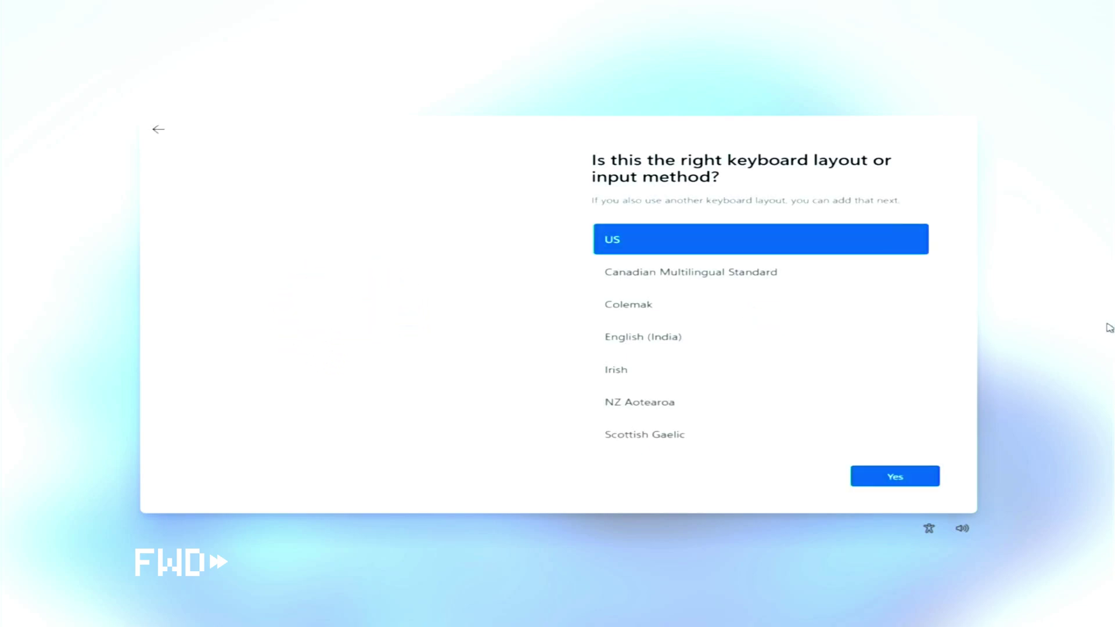
key(Return)
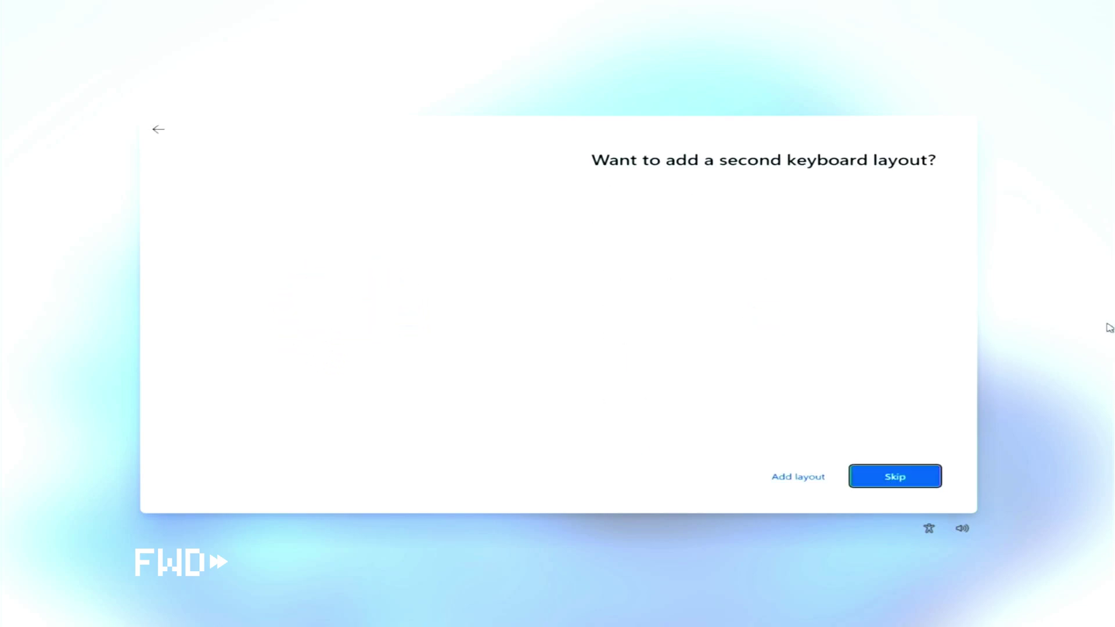
key(Return)
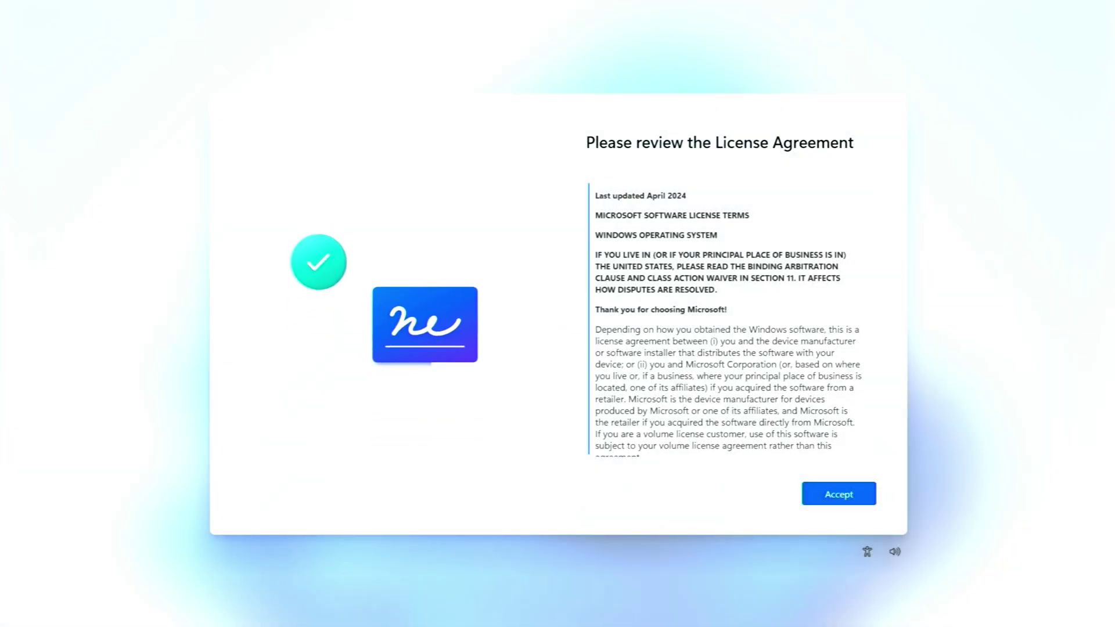
key(Return)
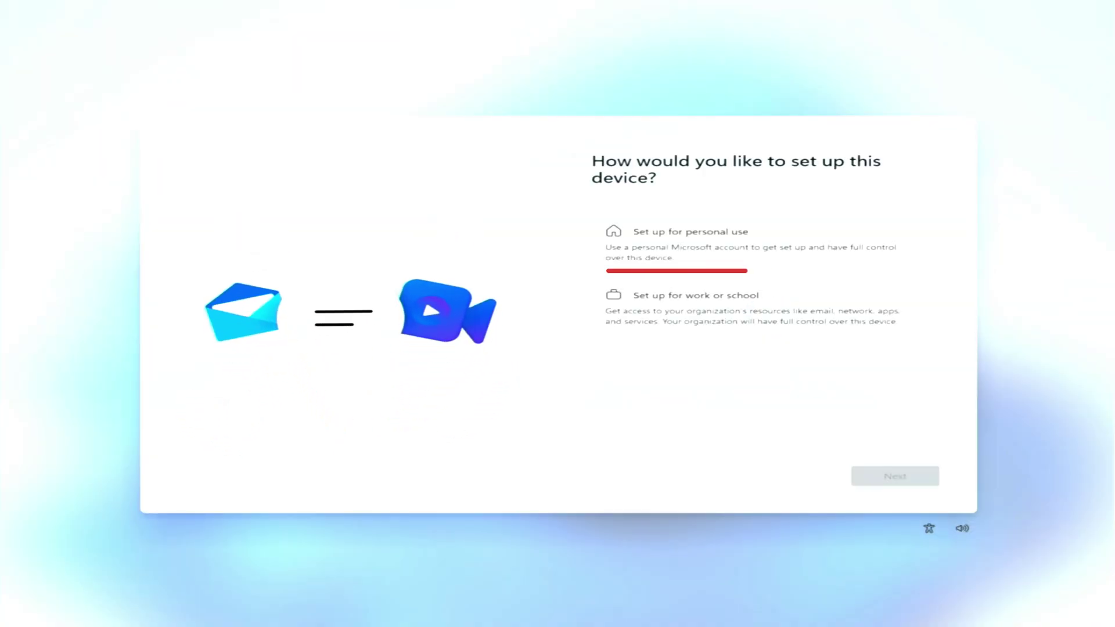
Step: Set the device up for personal use, dismiss the paging-file message, and close Quick Settings
click(909, 262)
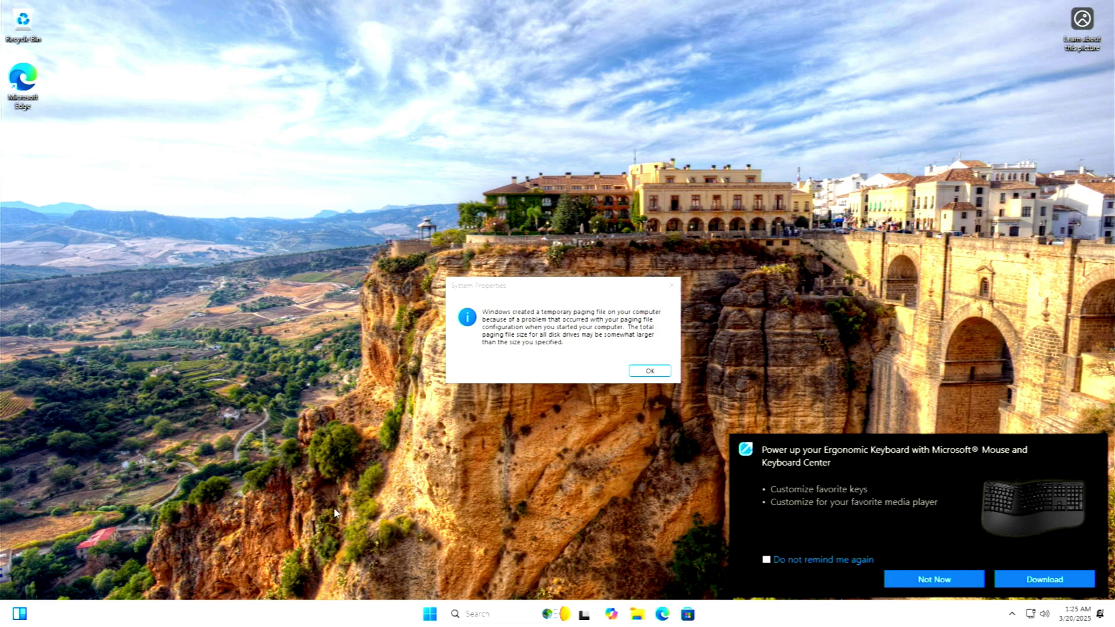
key(Return)
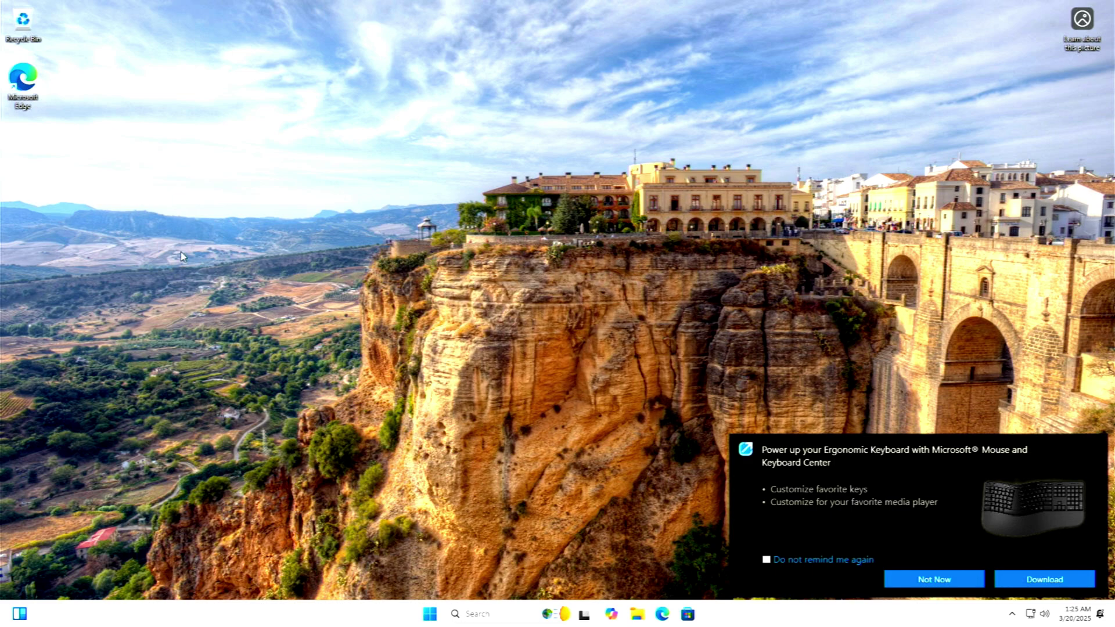
key(super)
key(super)
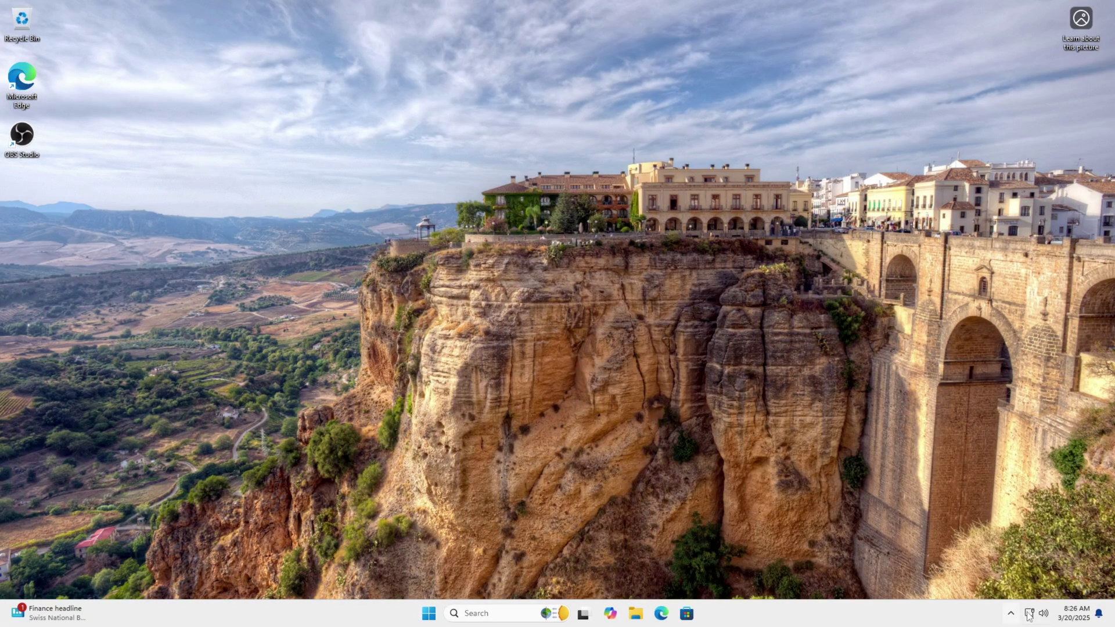
click(1029, 614)
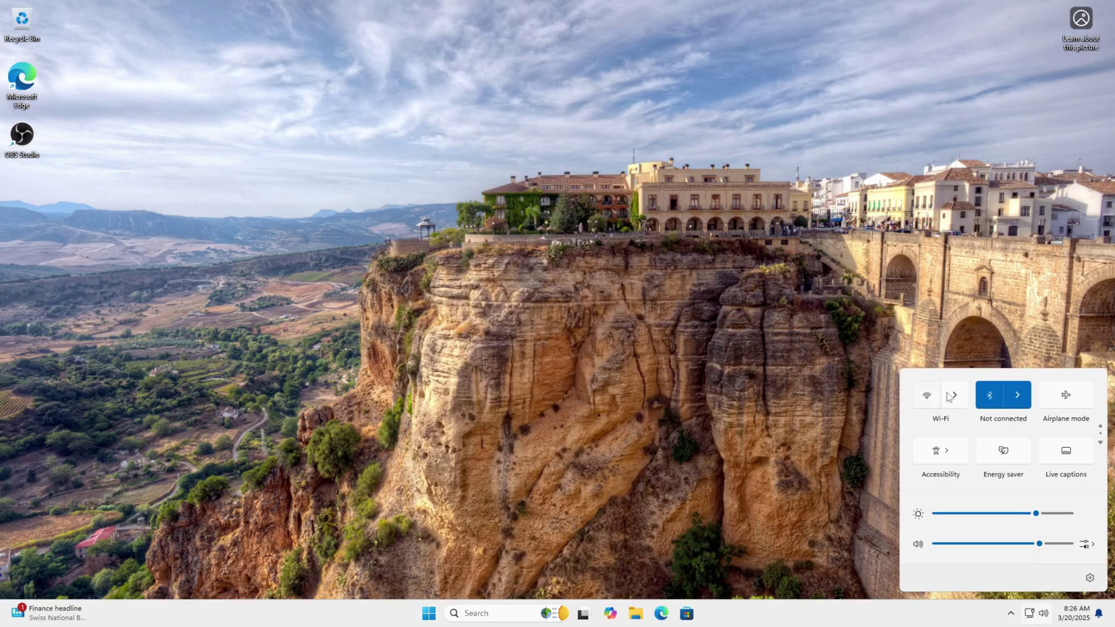
click(717, 366)
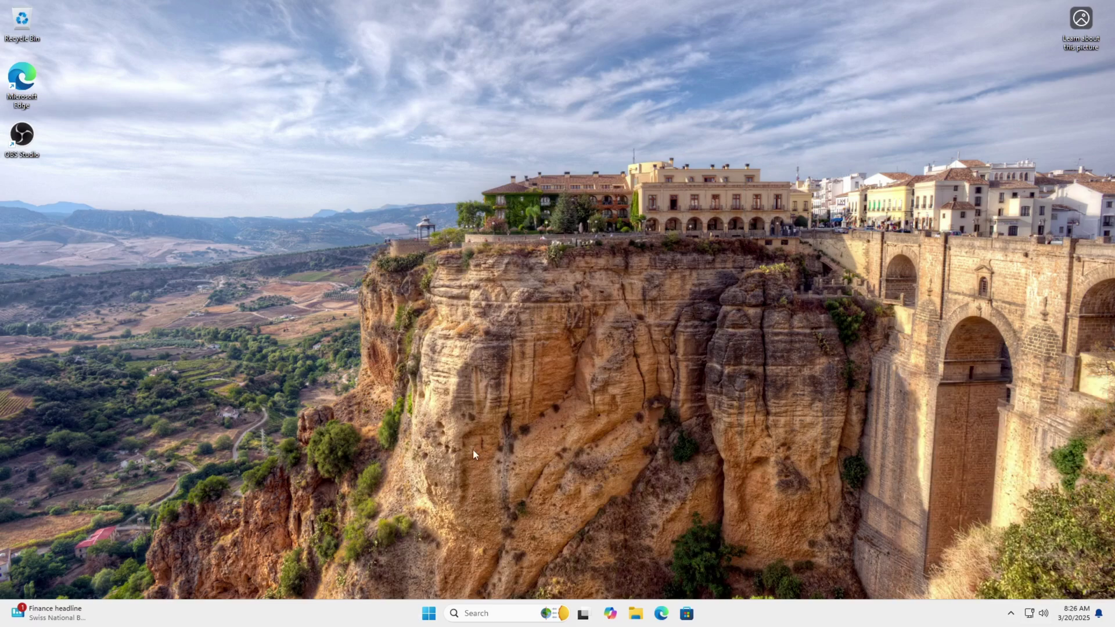
Step: Uninstall LinkedIn and Microsoft Clipchamp from the Start menu's pinned apps
click(437, 619)
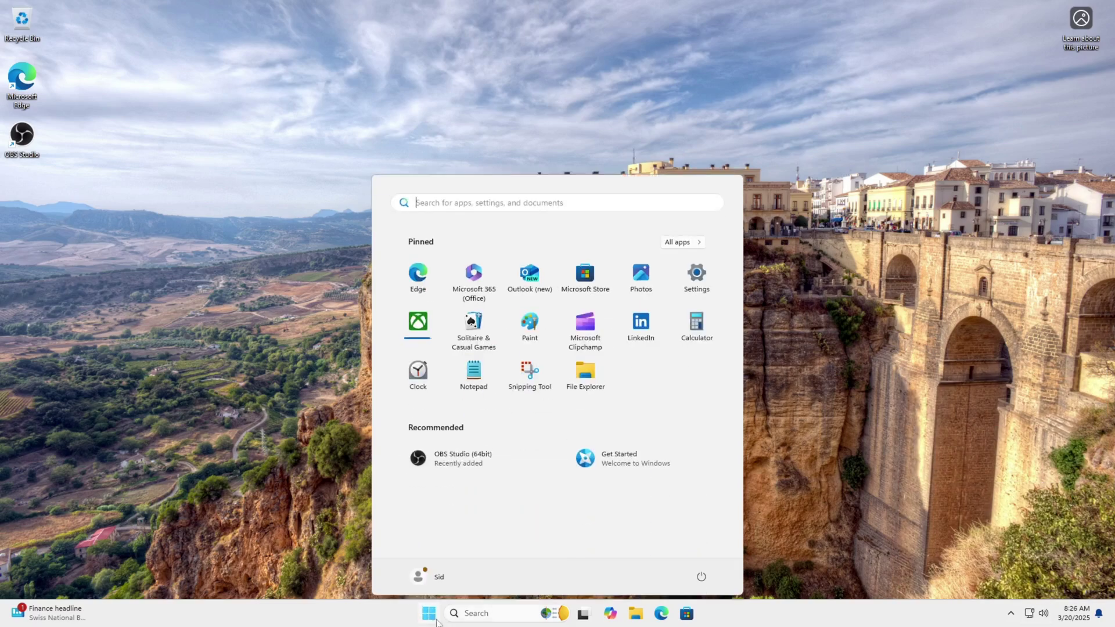
right_click(648, 331)
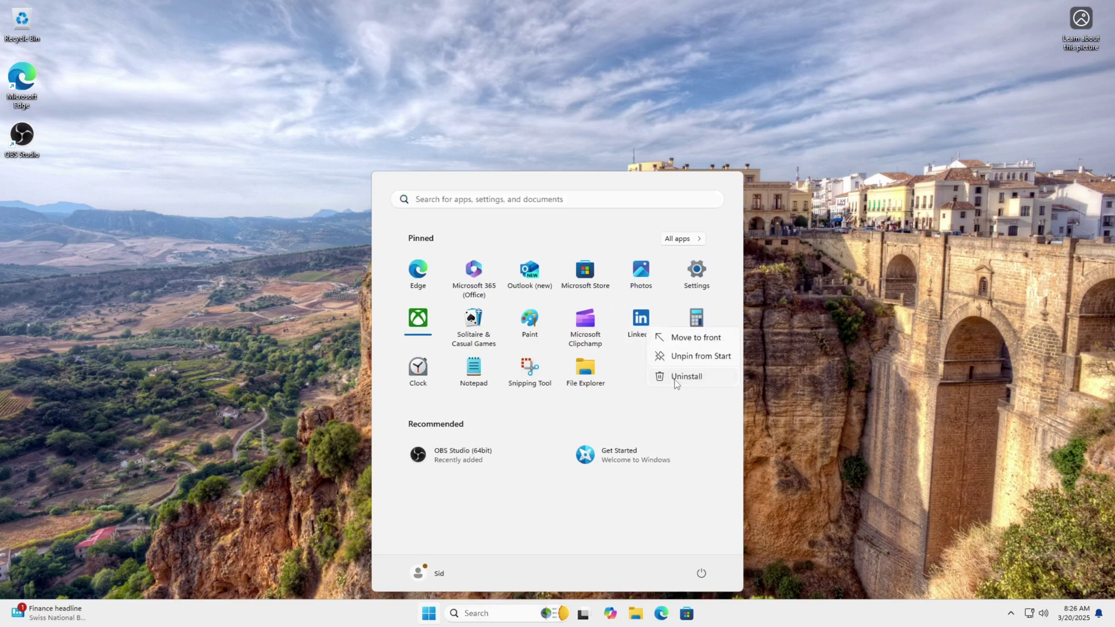
click(676, 379)
click(544, 423)
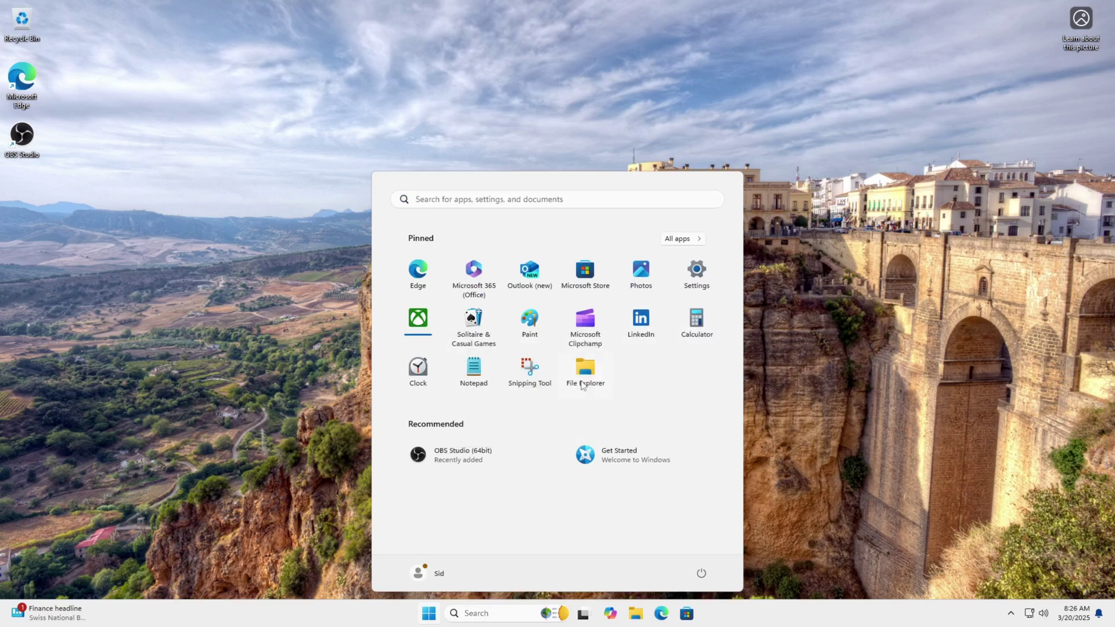
right_click(587, 329)
click(645, 439)
click(516, 424)
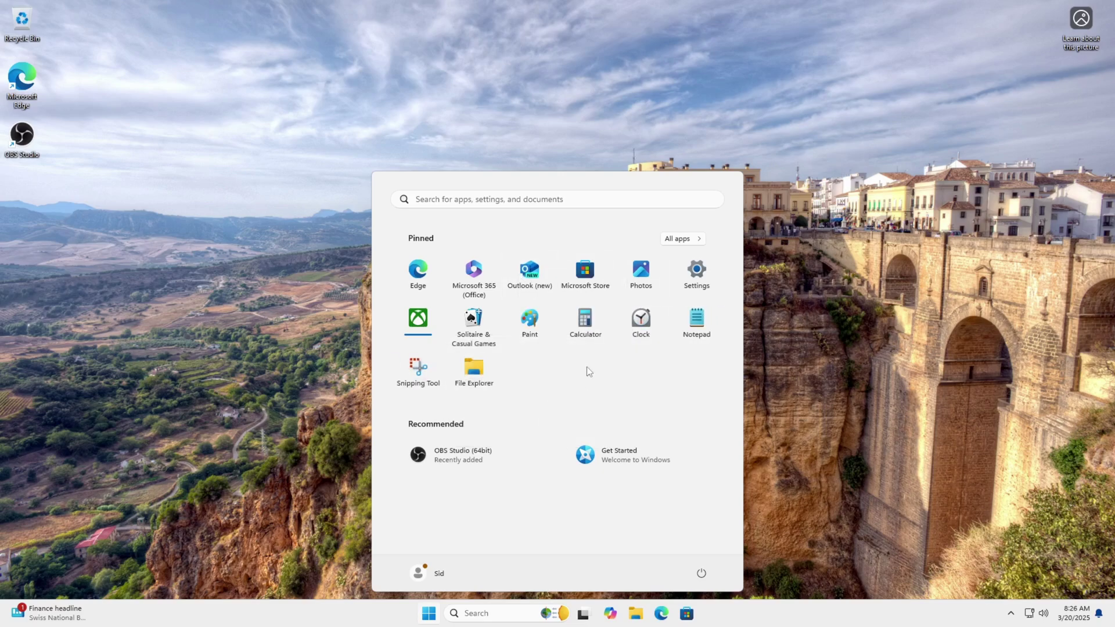
Step: Uninstall Solitaire & Casual Games and Clock from the Start menu
right_click(430, 334)
click(482, 422)
click(532, 422)
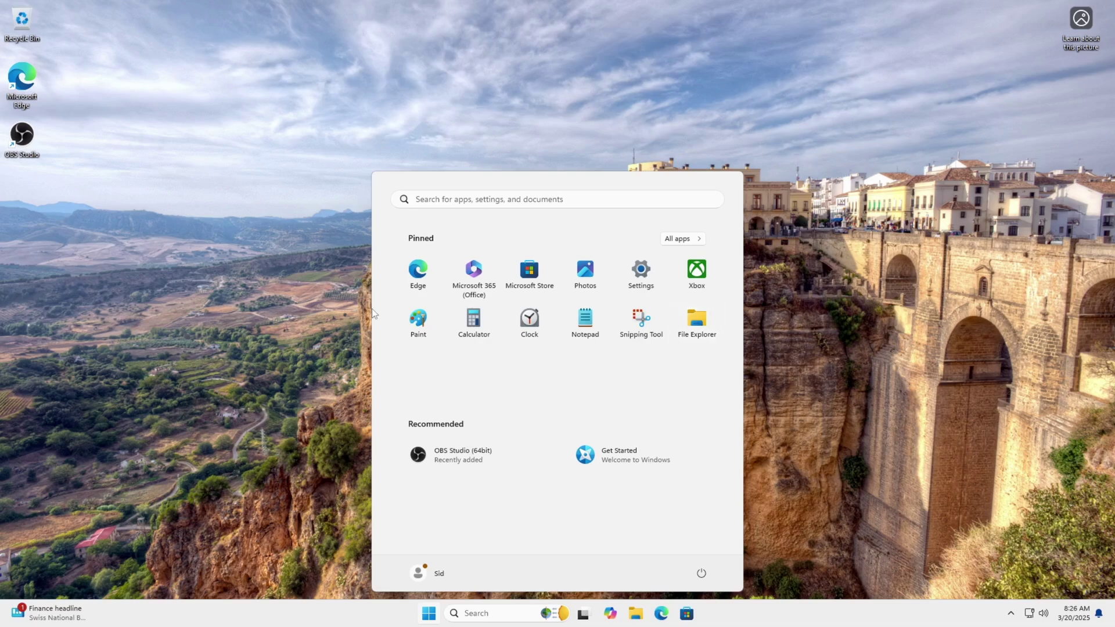
right_click(529, 321)
click(549, 406)
click(535, 426)
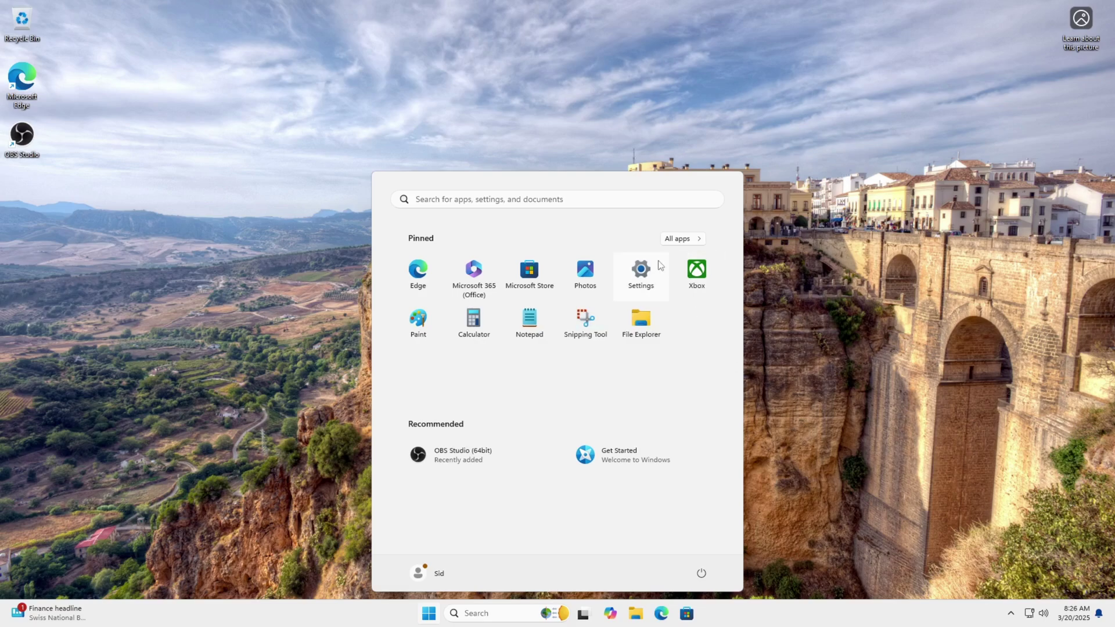
key(super+i)
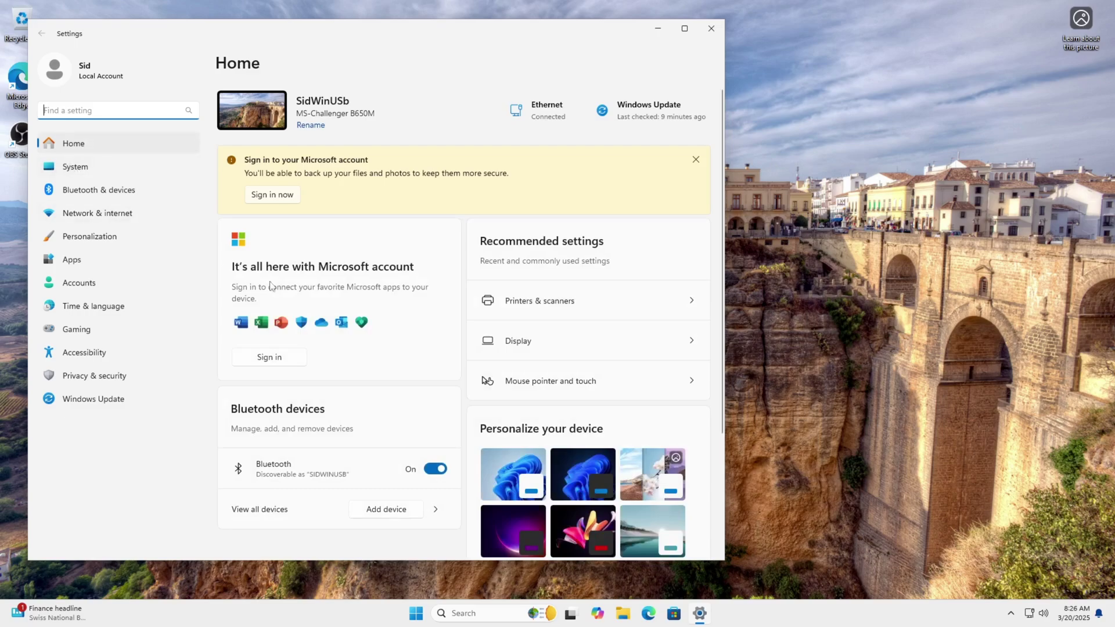
Step: Choose Best Performance in the Power mode list under System > Power
click(100, 172)
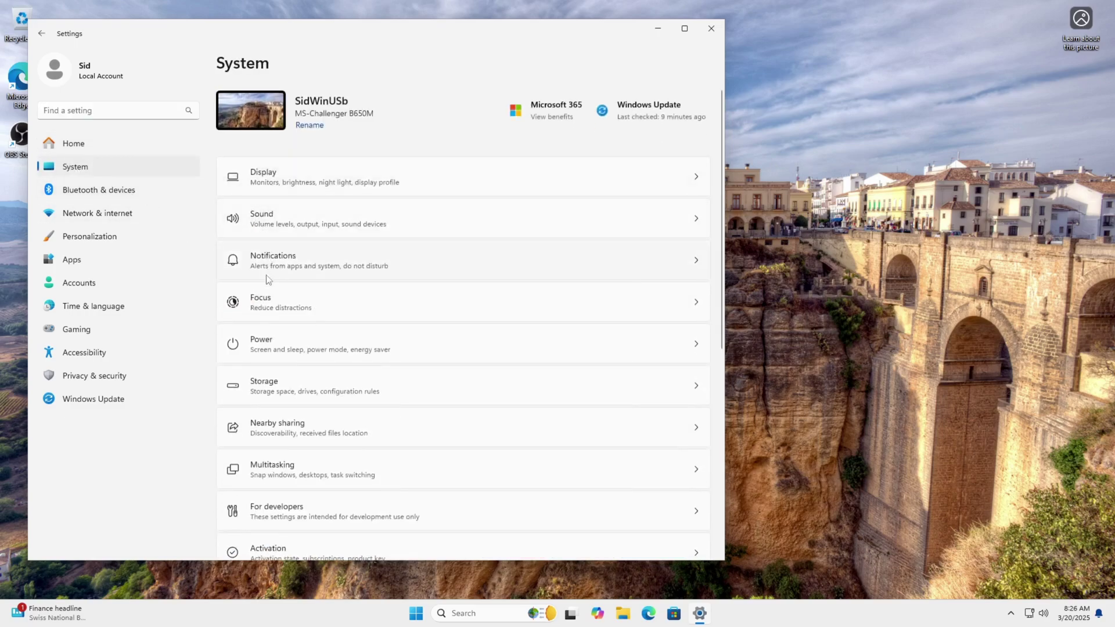
click(475, 343)
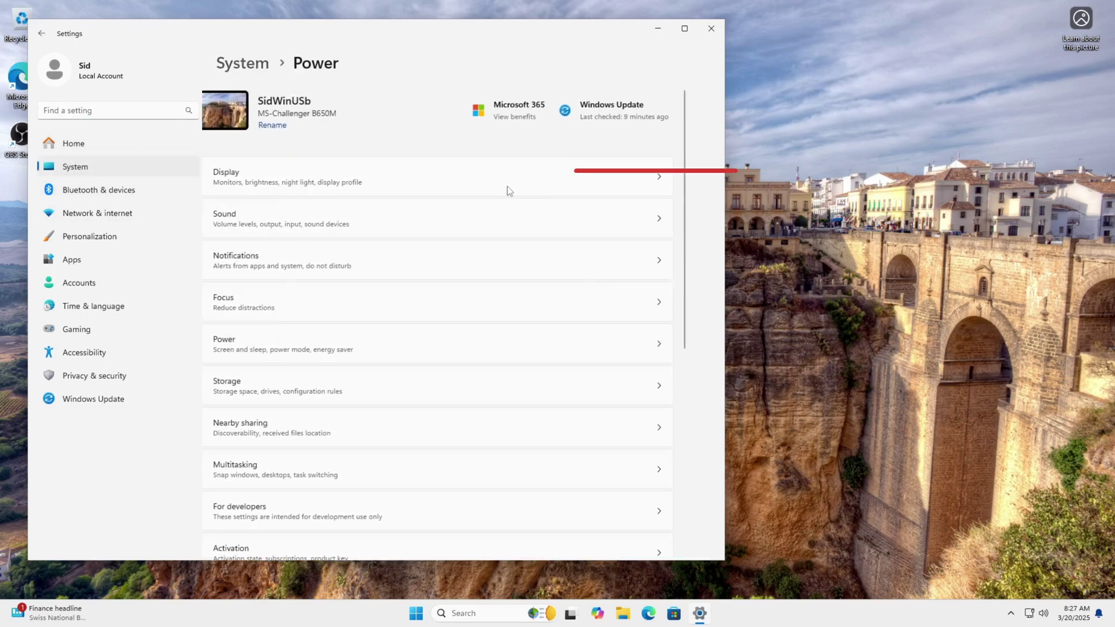
click(668, 154)
click(668, 176)
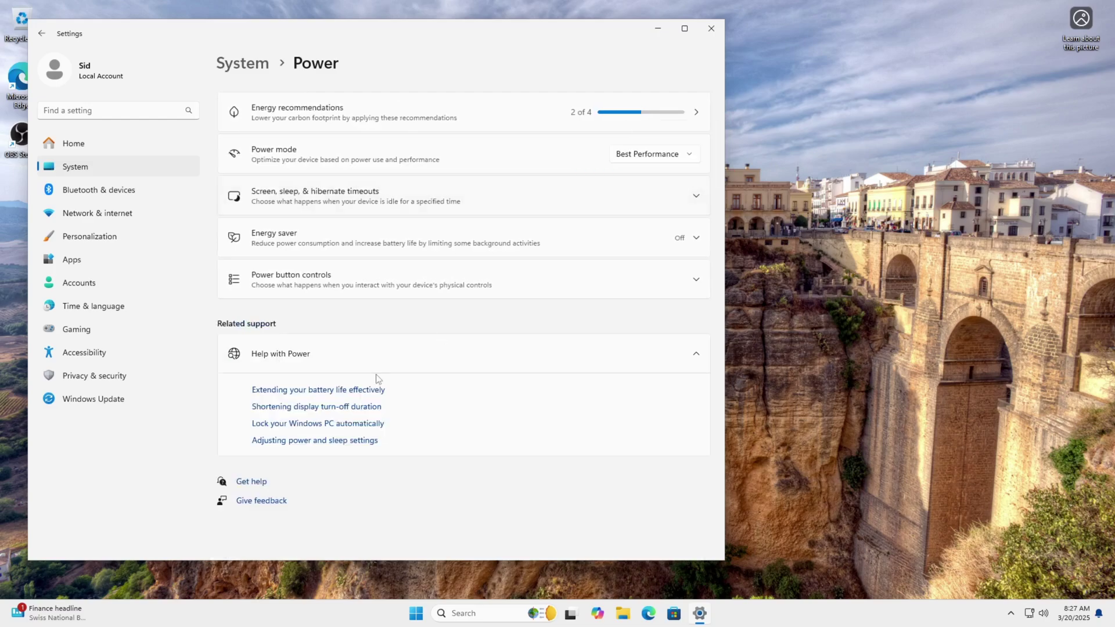
Step: Close Settings and open the Startup apps list in Task Manager
click(711, 28)
right_click(778, 614)
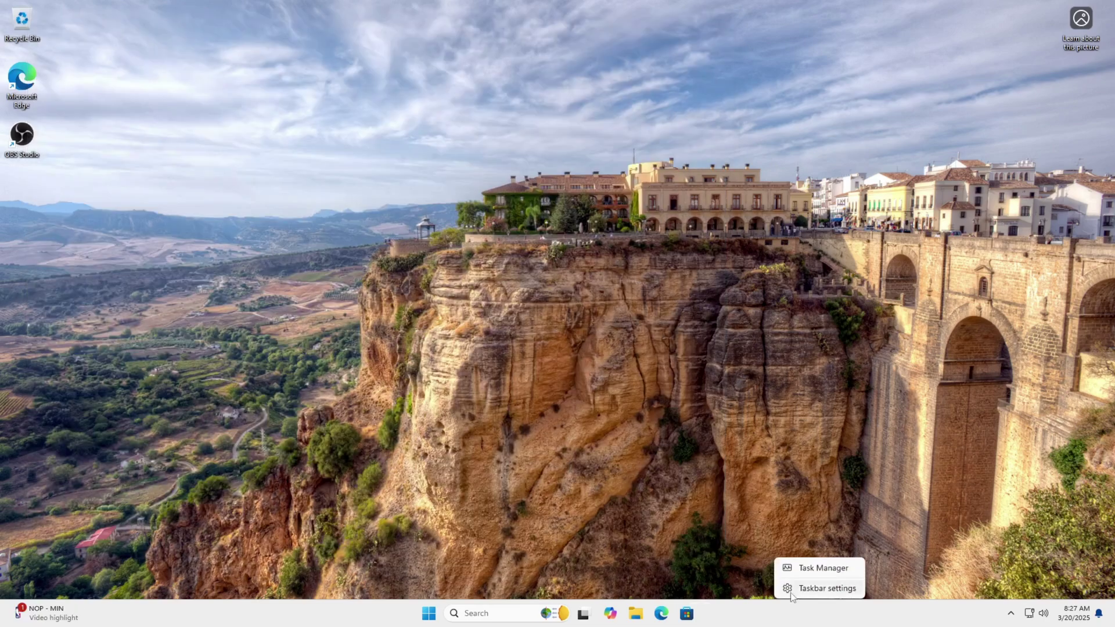
click(796, 569)
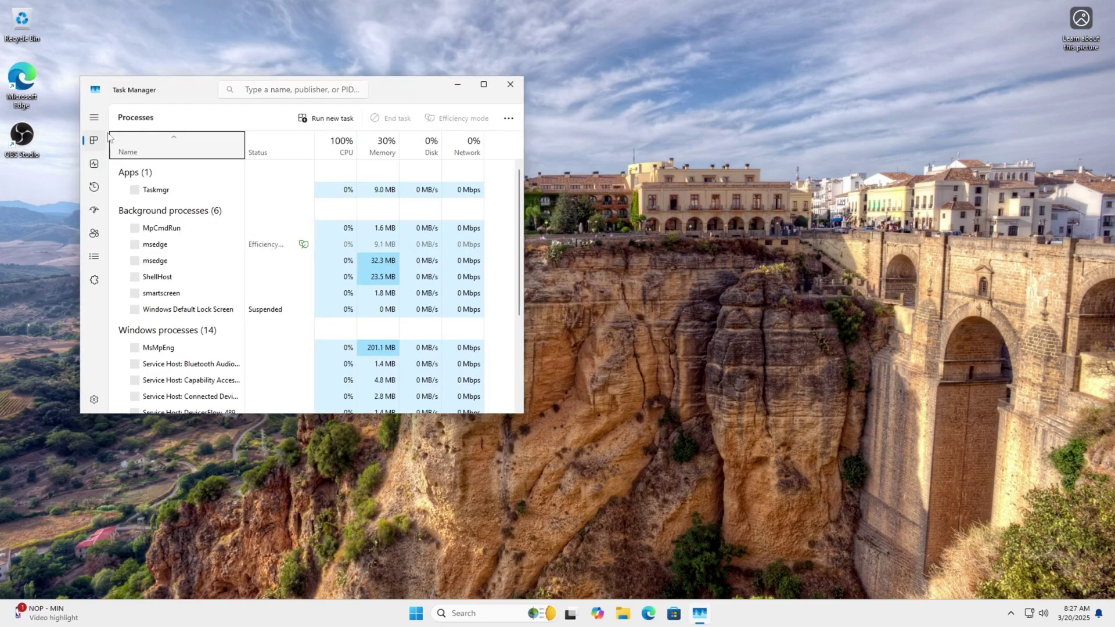
click(94, 209)
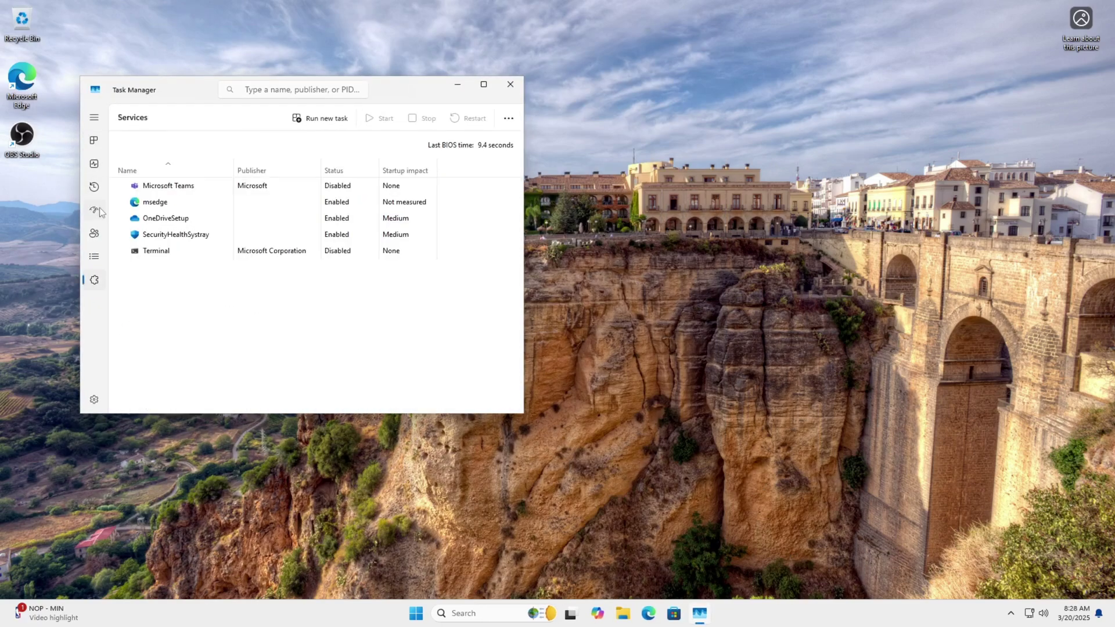
click(173, 191)
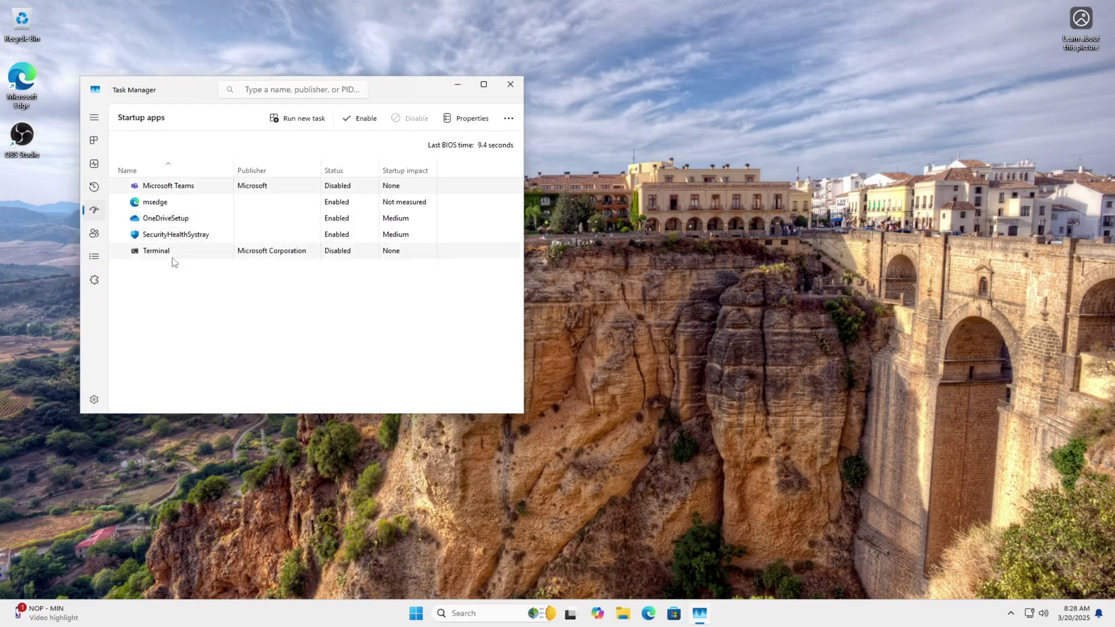
Step: Disable OneDriveSetup and msedge as startup apps, then close Task Manager
right_click(177, 225)
click(193, 231)
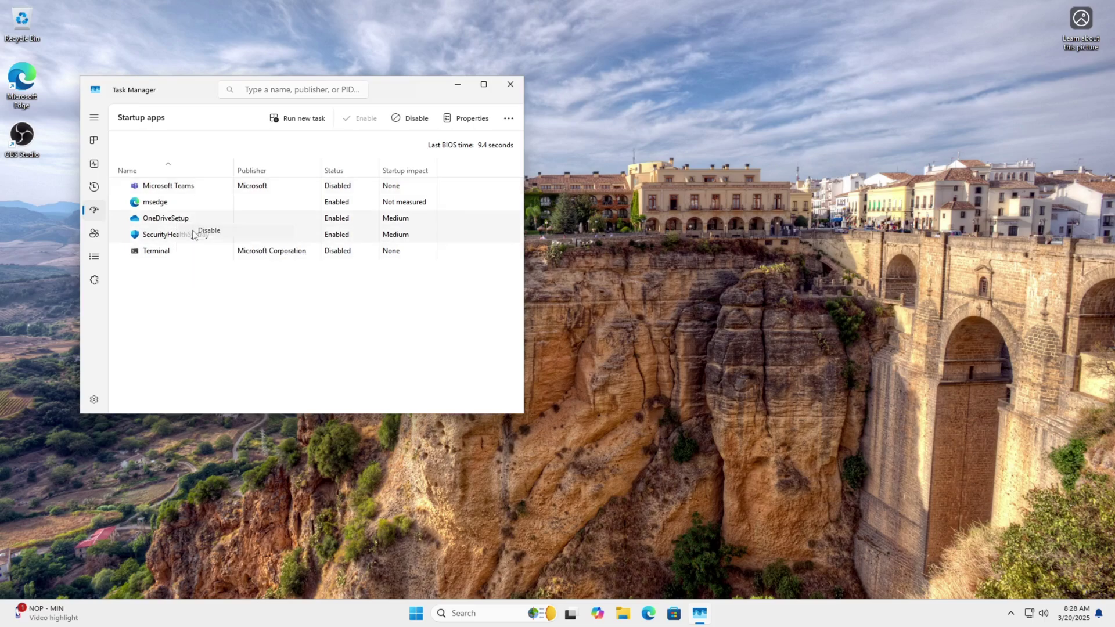
right_click(145, 202)
click(167, 214)
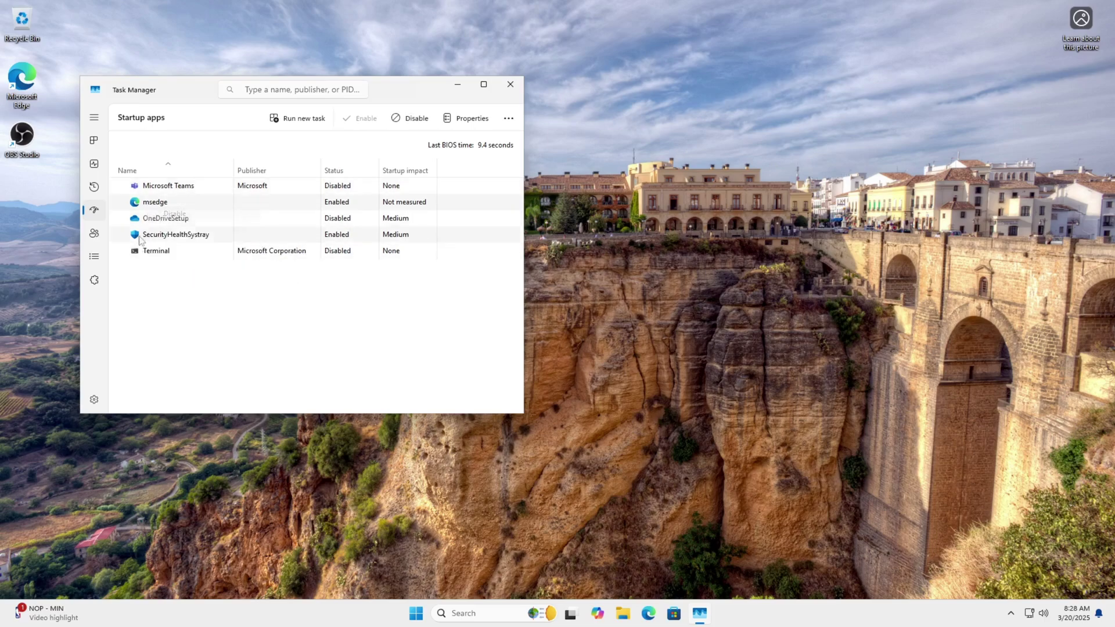
click(509, 85)
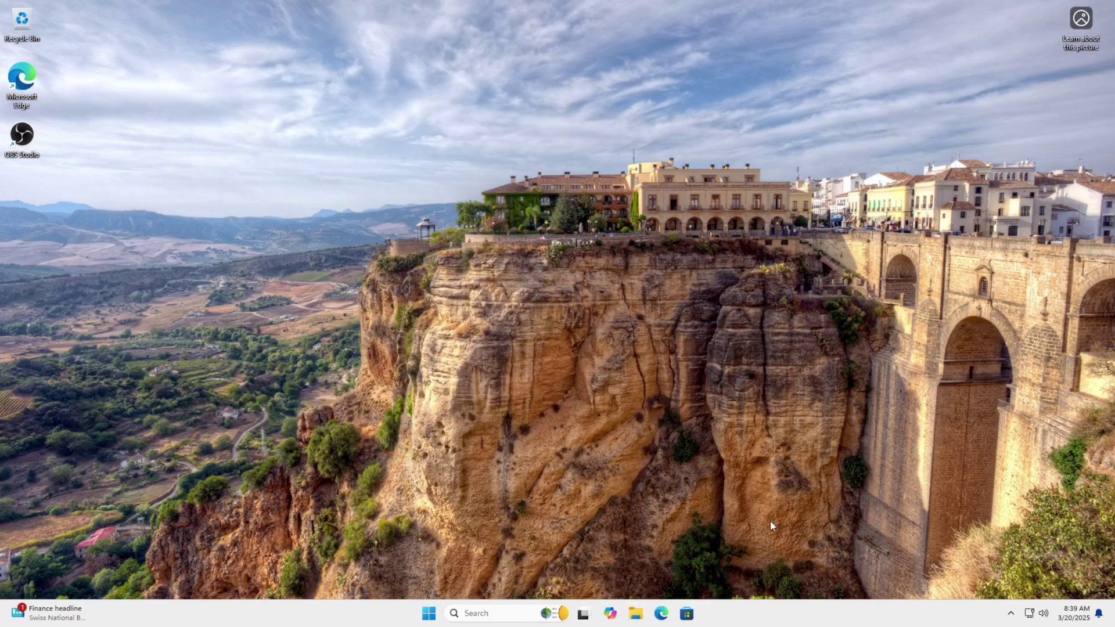
Step: Open File Explorer at This PC, maximize it, and open the CCCOMA_X64FRE_EN-US_DV9 (C:) drive
key(super+e)
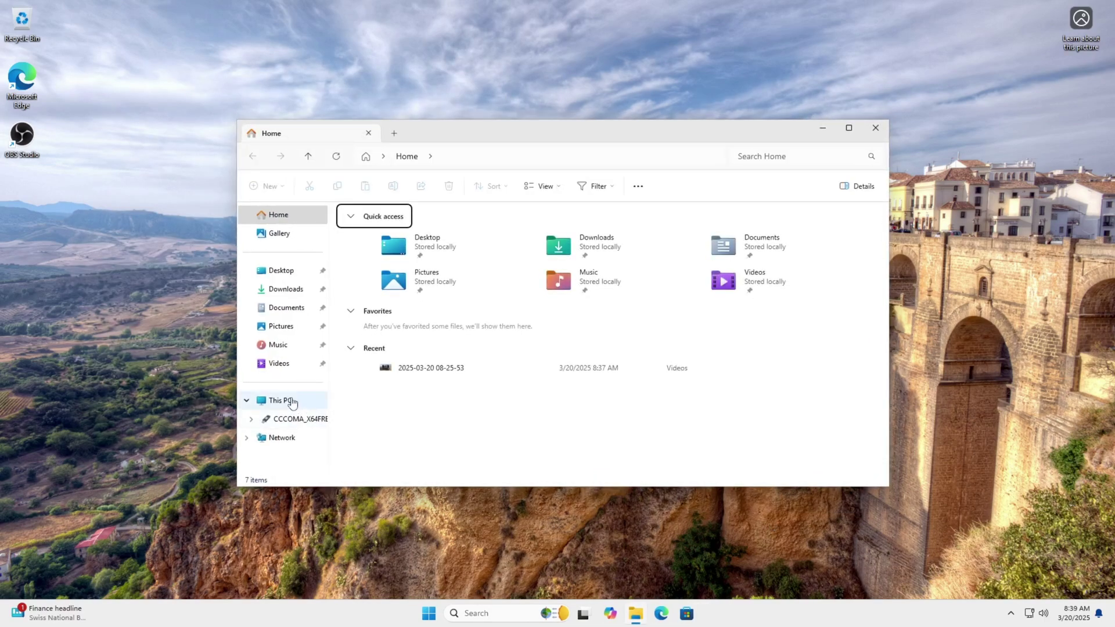
click(292, 401)
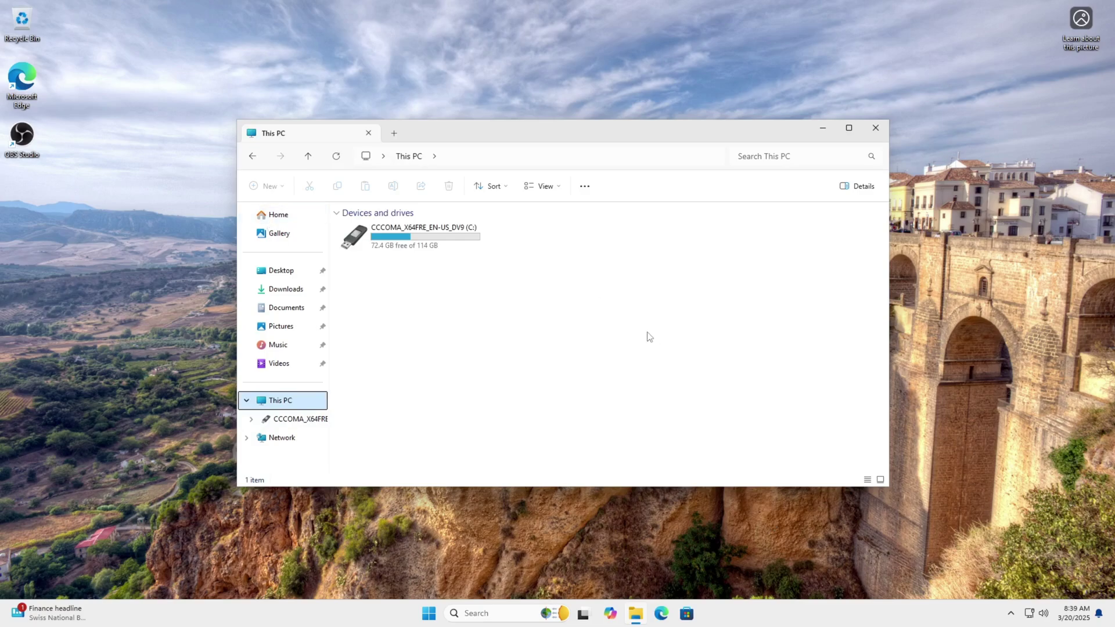
key(super+Up)
double_click(210, 109)
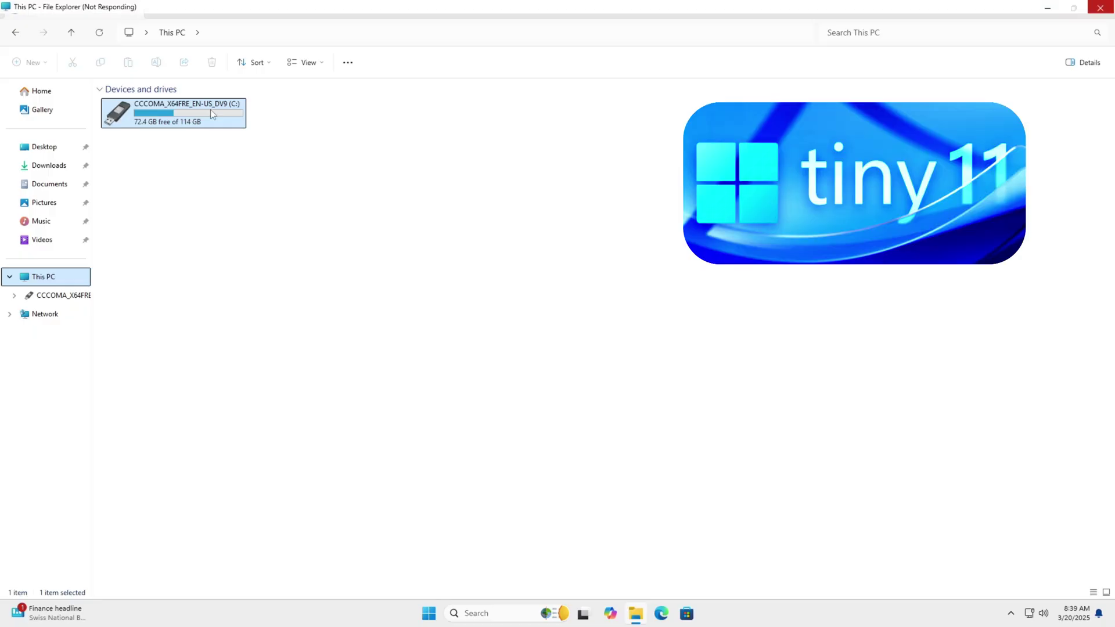
click(476, 615)
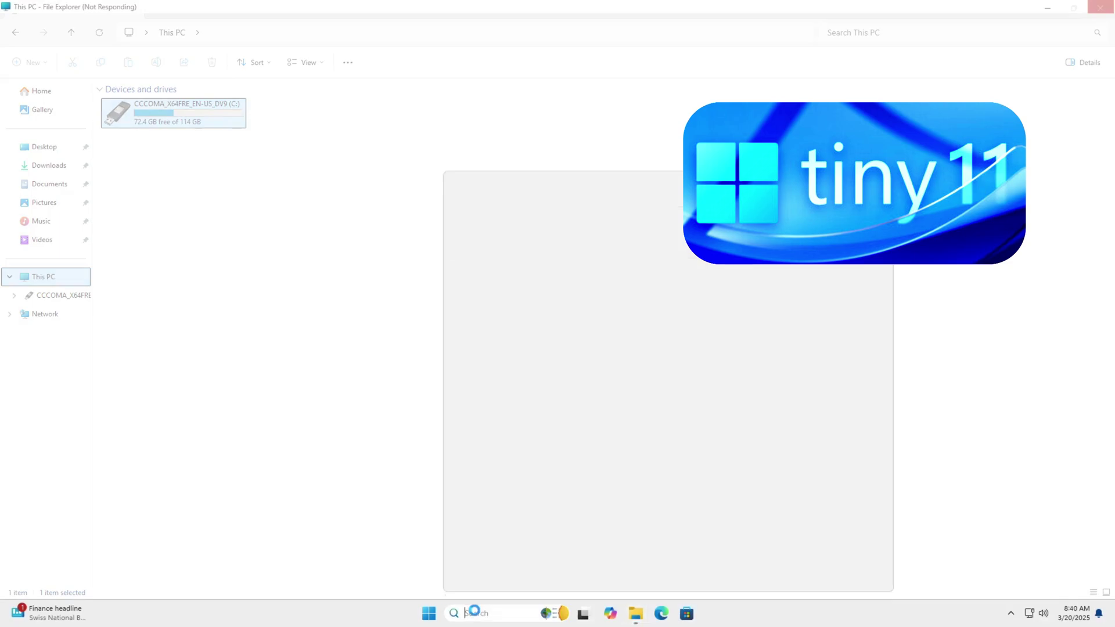
Step: Launch Disk Management via a 'disk m' search and right-click Disk 1's 232.14 GB NTFS partition
text(disk m)
click(525, 263)
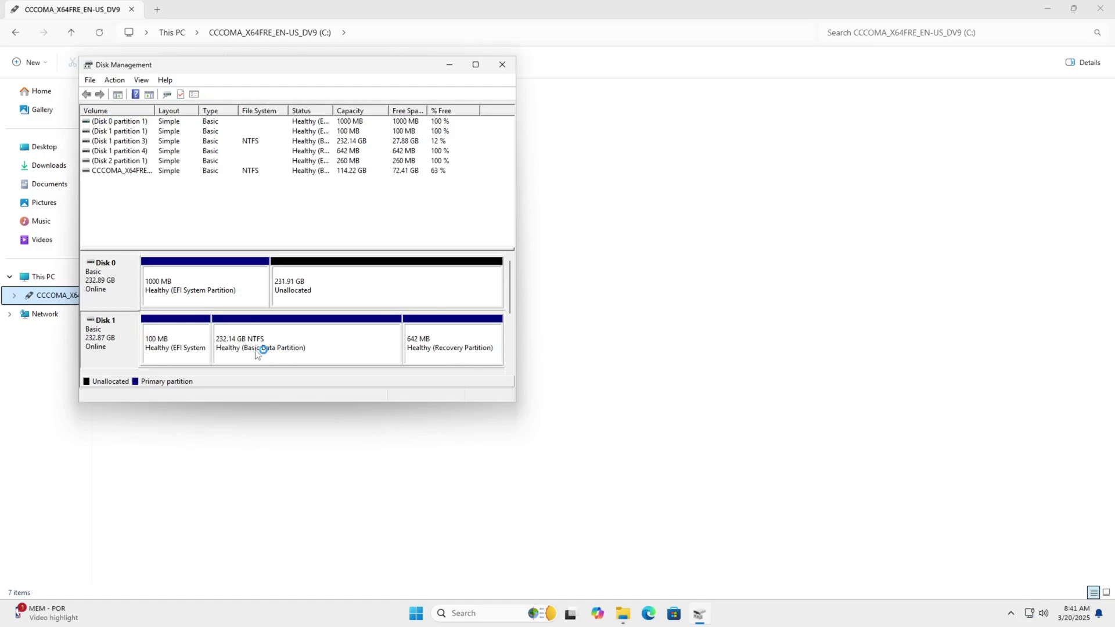
click(273, 335)
right_click(303, 337)
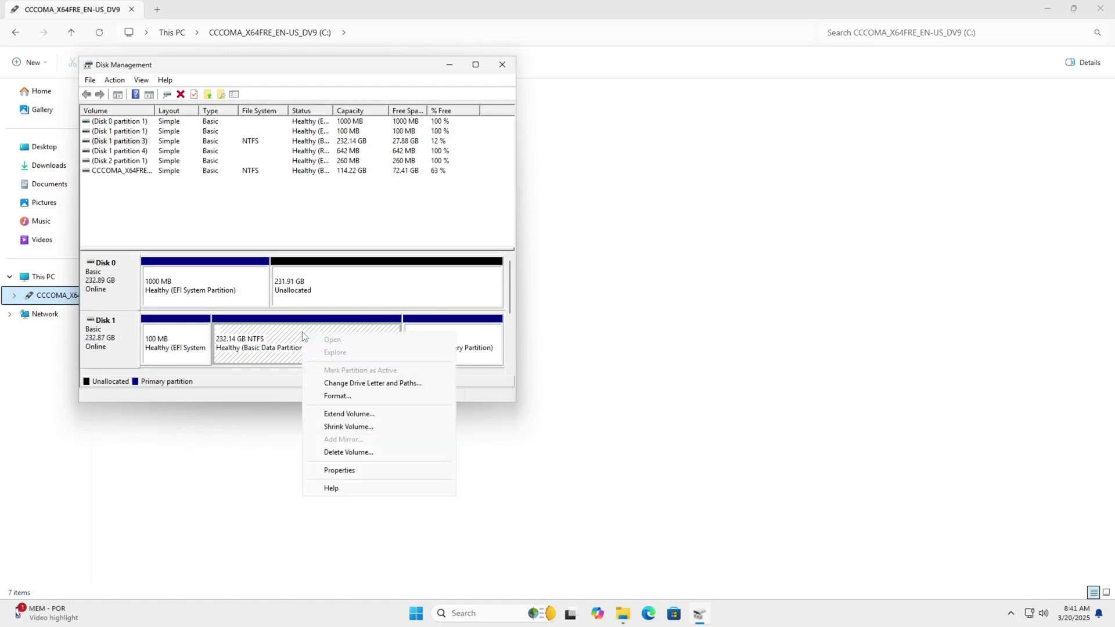